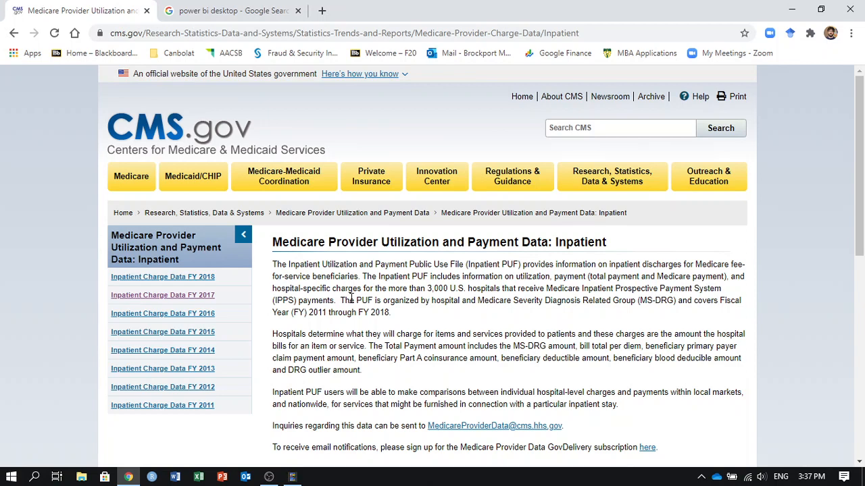
Open the Microsoft Power BI Desktop download page from the Google results and look through the available tools.
left_click(230, 11)
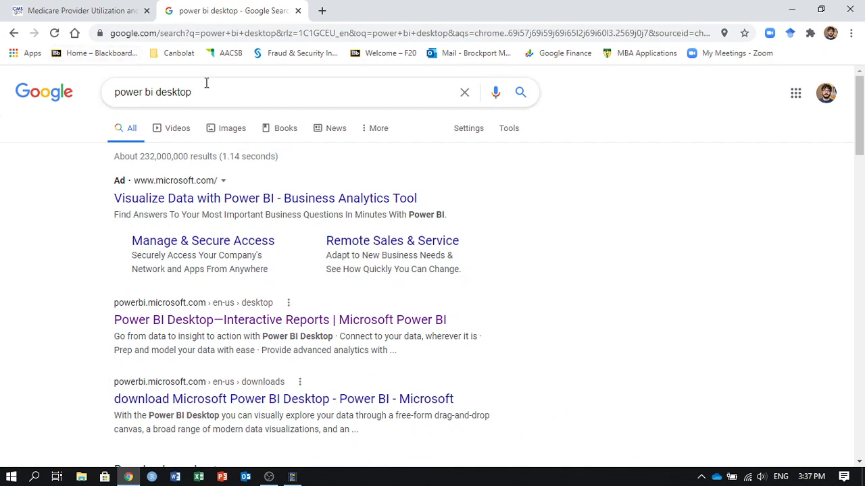
left_click(244, 406)
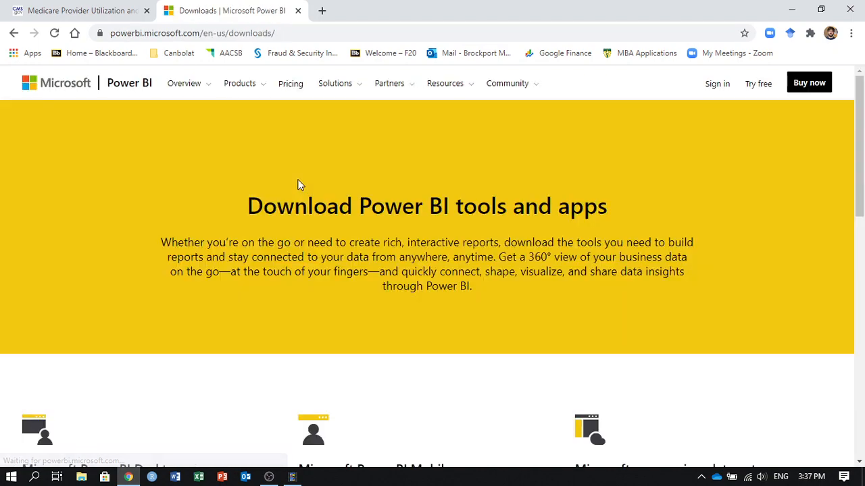
scroll(290, 216, "down", 3)
scroll(202, 149, "up", 3)
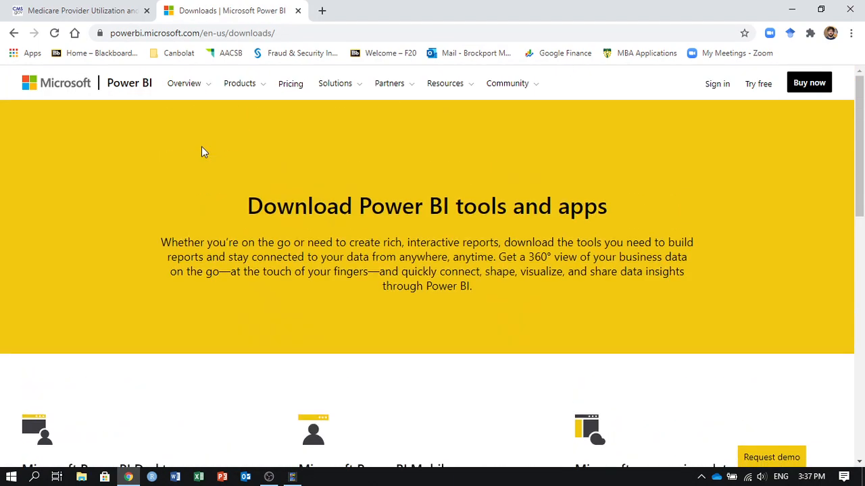
scroll(482, 197, "down", 8)
scroll(282, 242, "up", 15)
Find Power BI Desktop among the installed Windows apps and launch it.
left_click(35, 477)
type("power bi")
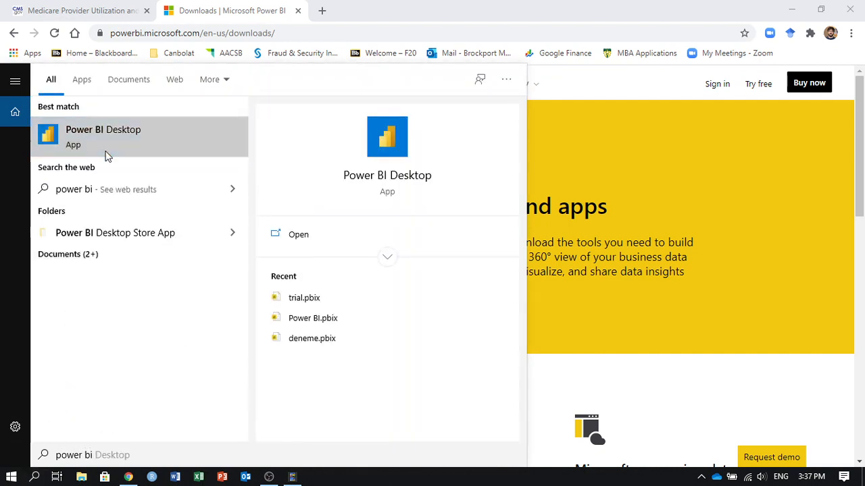
left_click(106, 152)
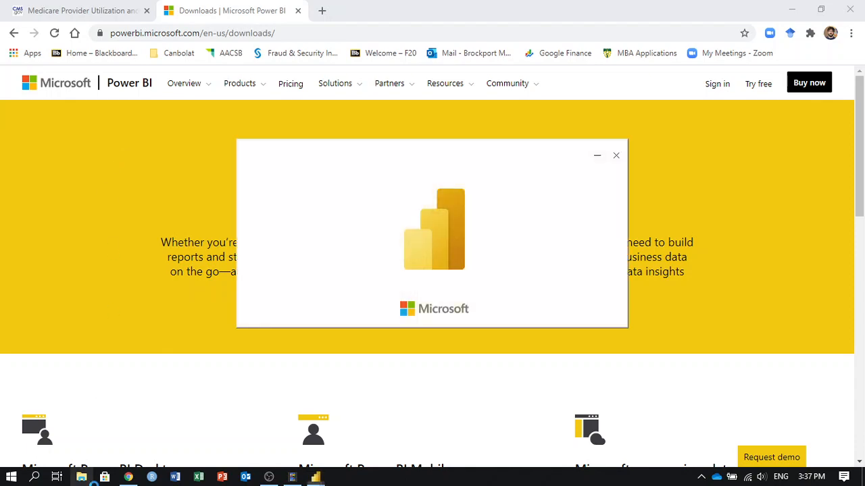
Switch to File Explorer and open Medicare Inpatient 2017.xlsx from the Downloads folder in Excel.
key("super+e")
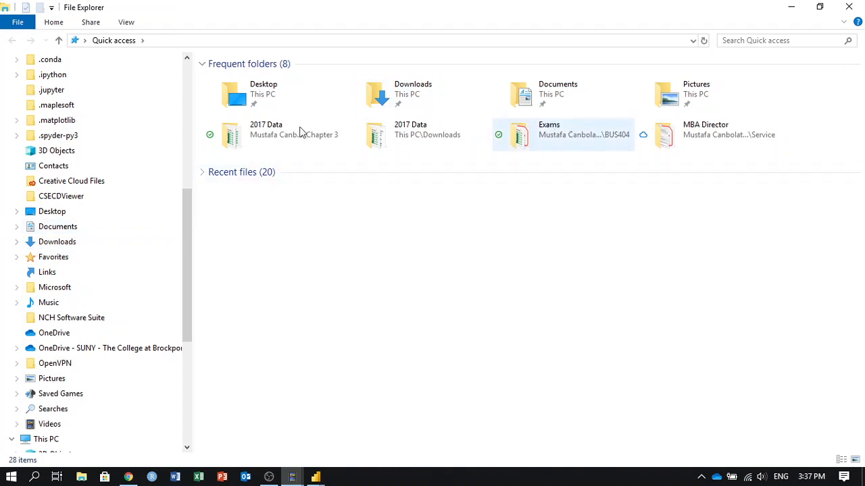
left_click(58, 242)
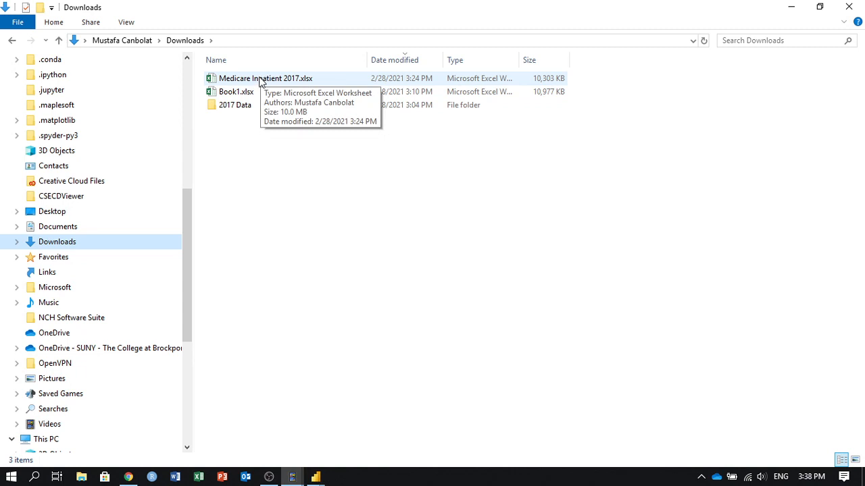
double_click(263, 80)
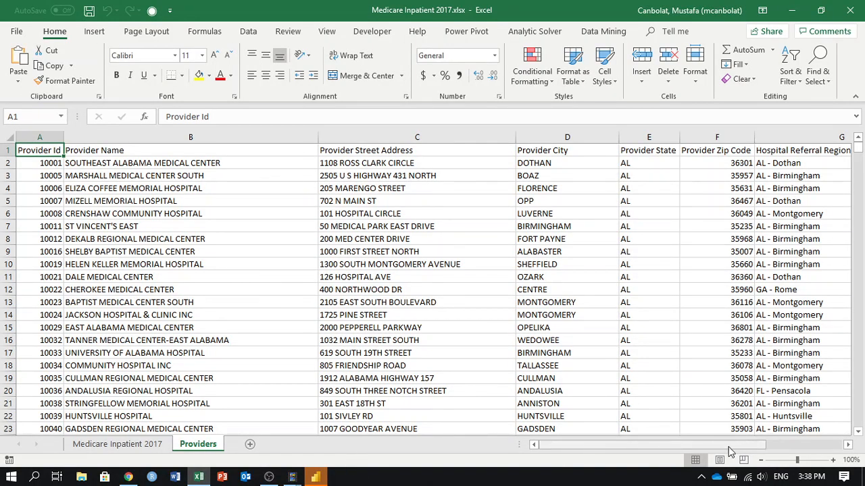
Examine the columns of the Providers and Medicare Inpatient 2017 sheets in the workbook.
scroll(648, 456, "right", 2)
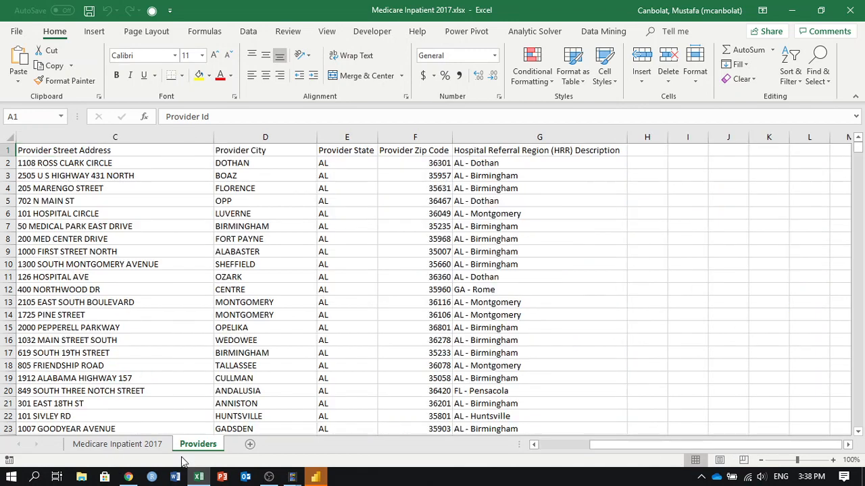
left_click(158, 448)
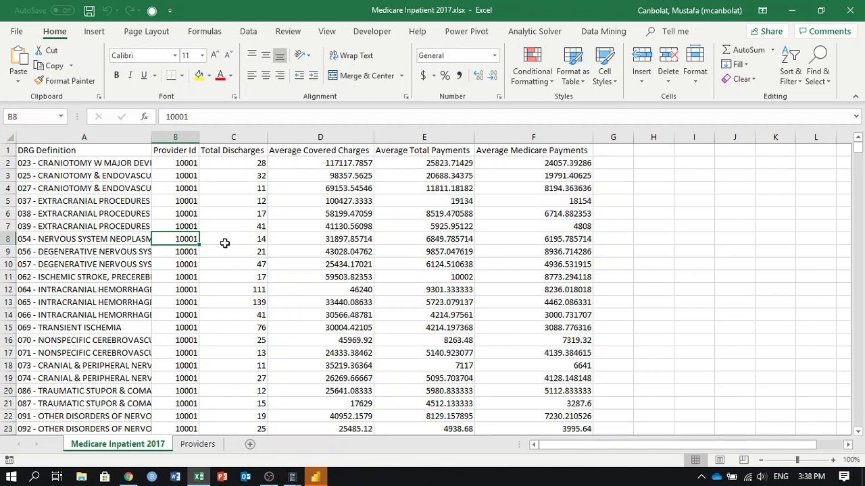
left_click(193, 446)
left_click(162, 447)
left_click(193, 446)
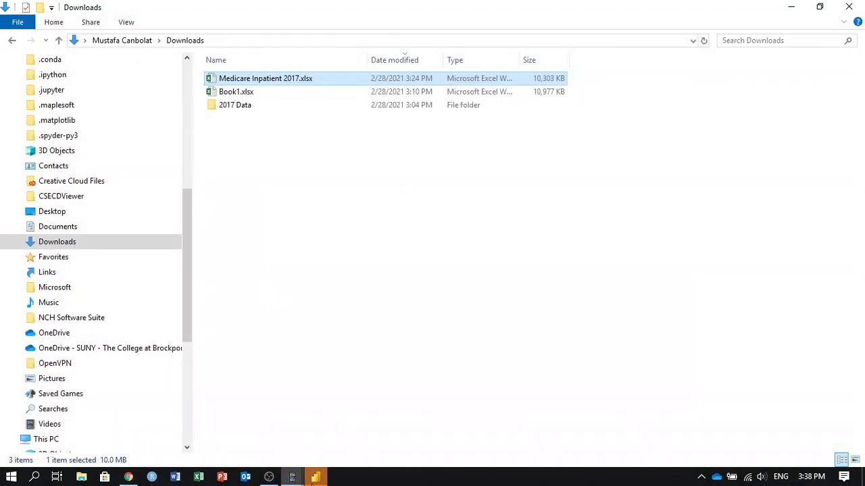
Switch to Power BI Desktop, disable showing the welcome screen on startup and close that screen.
left_click(314, 477)
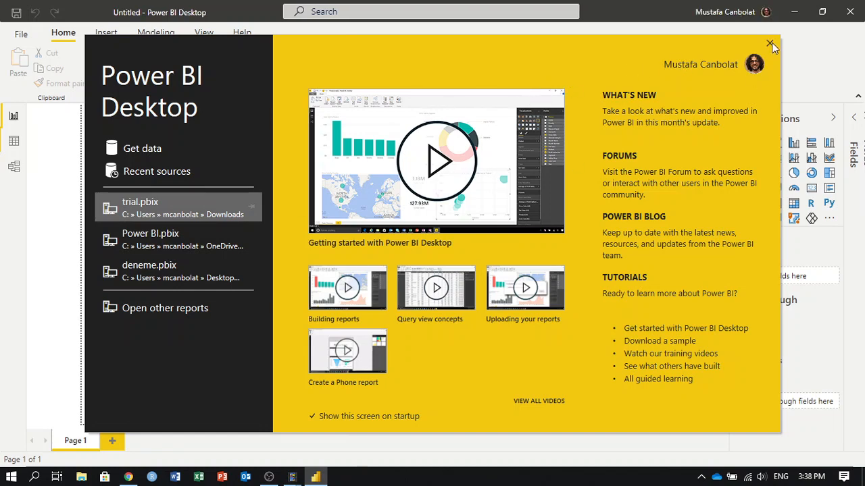
left_click(313, 417)
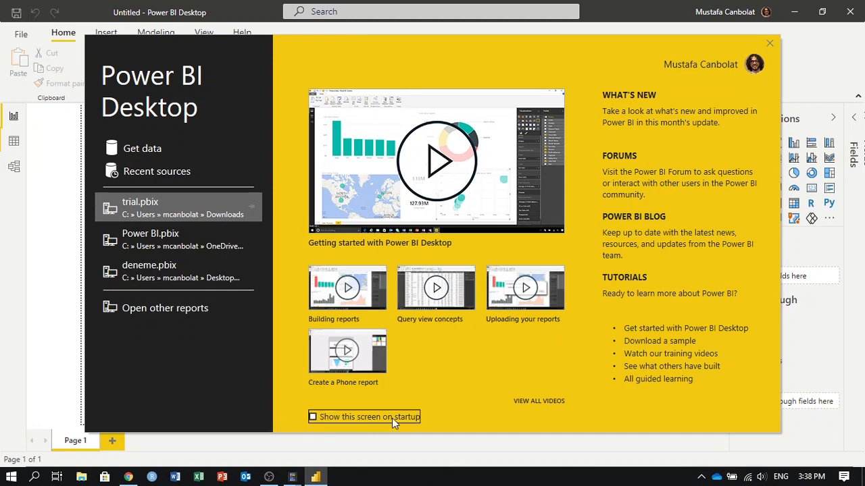
left_click(769, 44)
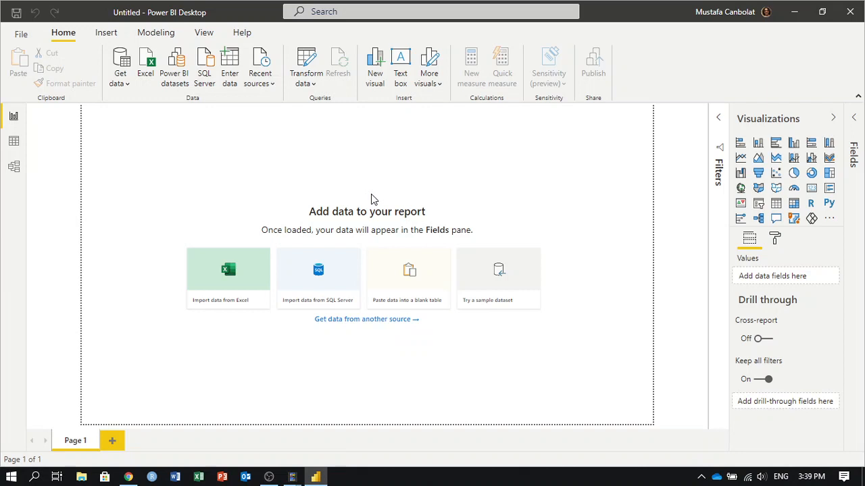
Browse the full list of data source connectors available for getting data from another source, then close it.
left_click(397, 319)
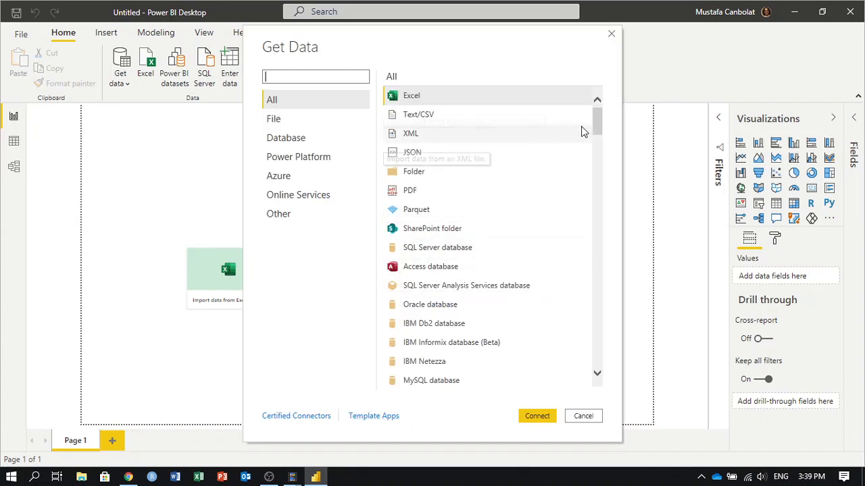
left_click_drag(597, 117, 599, 367)
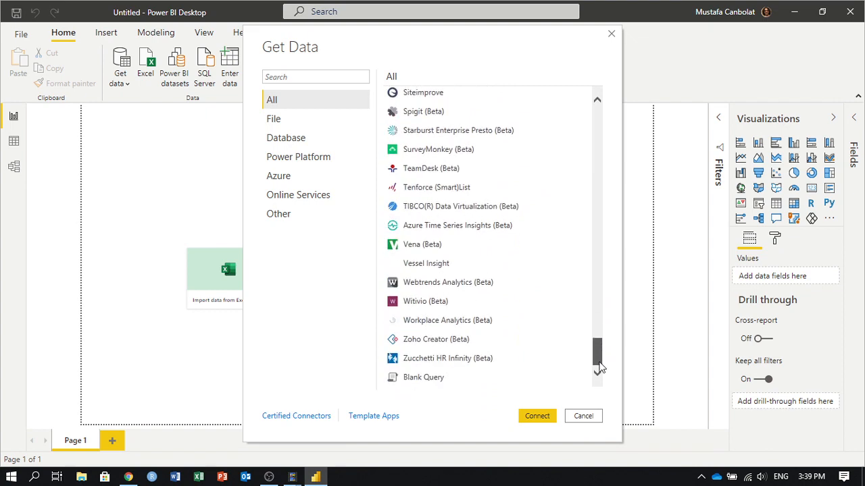
left_click_drag(599, 365, 603, 103)
left_click(612, 33)
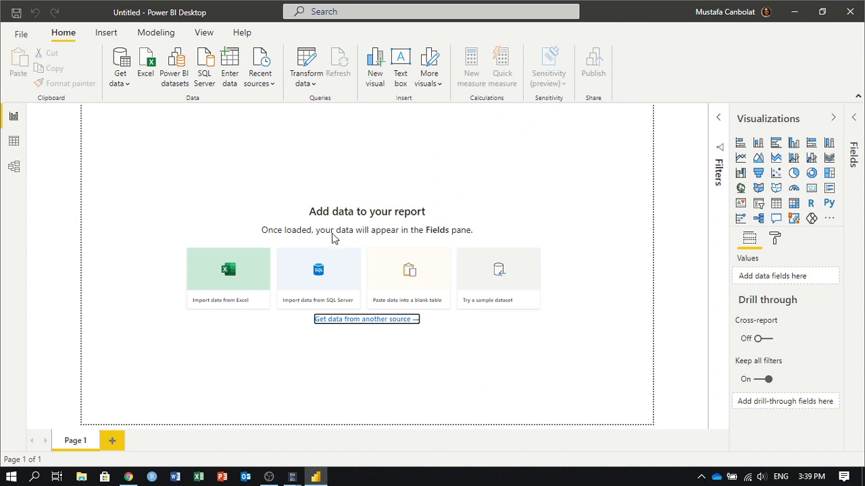
Import data from the Excel file Medicare Inpatient 2017.xlsx in the 2017 Data folder.
left_click(230, 277)
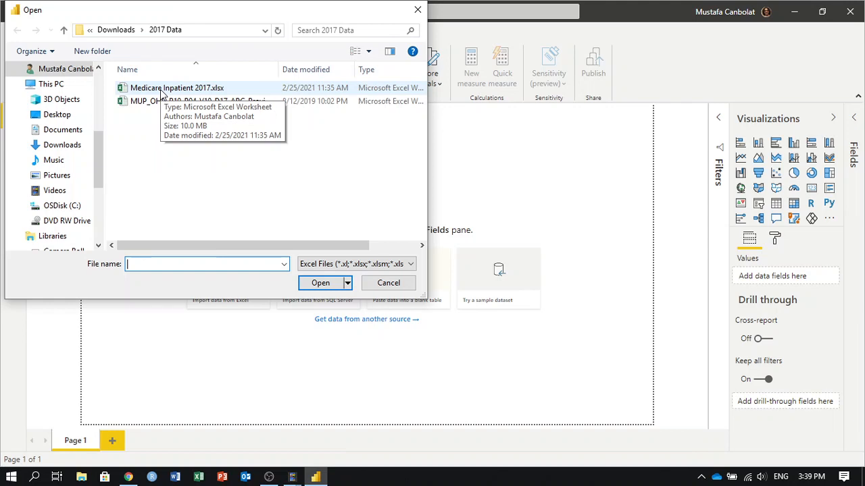
left_click(172, 91)
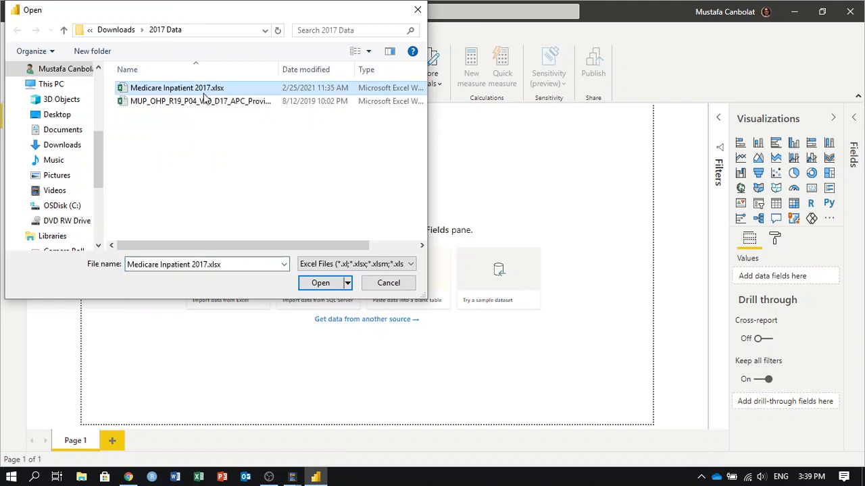
left_click(323, 284)
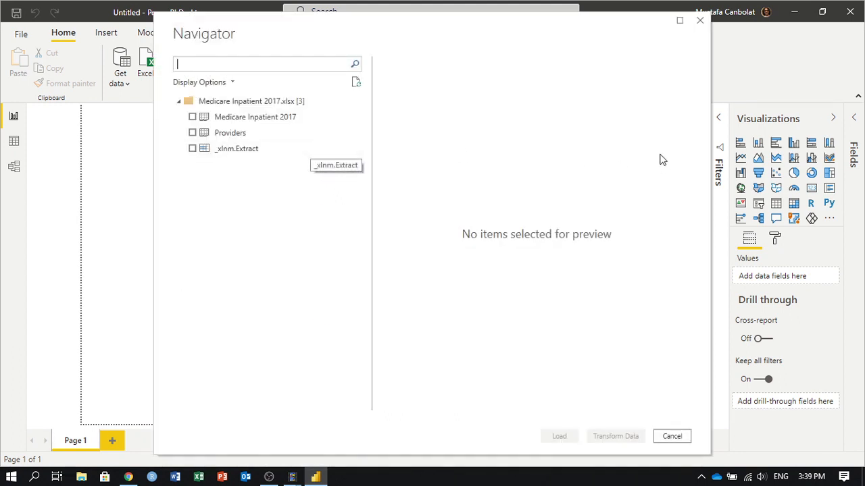
Select the Medicare Inpatient 2017 and Providers tables, preview their contents and load both into the report.
left_click(192, 119)
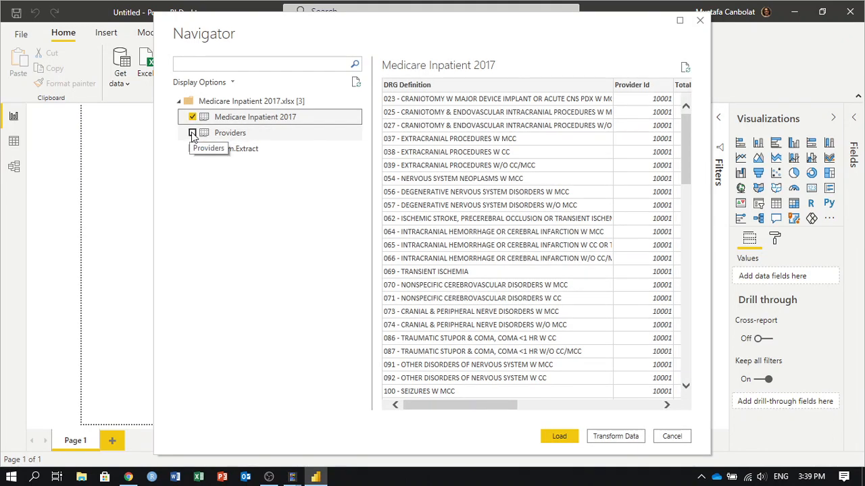
left_click(192, 133)
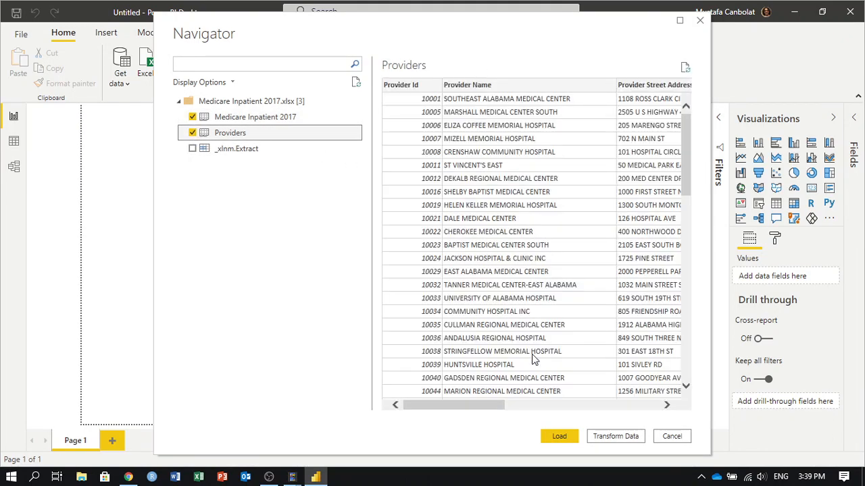
mouse_move(462, 404)
left_mouse_down()
mouse_move(647, 405)
mouse_move(454, 405)
left_mouse_up()
left_click(283, 119)
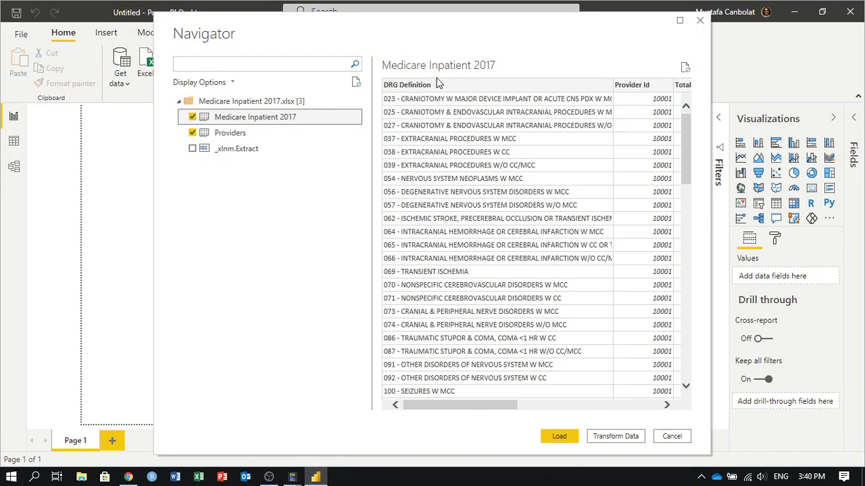
left_click_drag(451, 405, 374, 394)
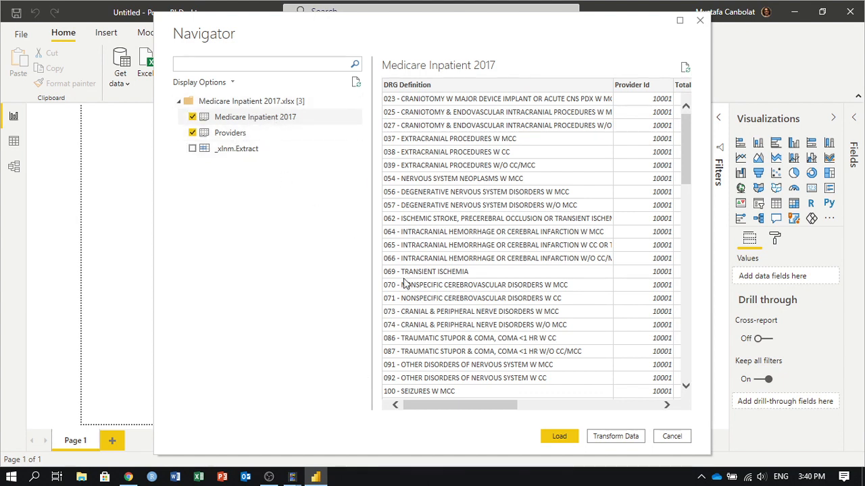
left_click(560, 437)
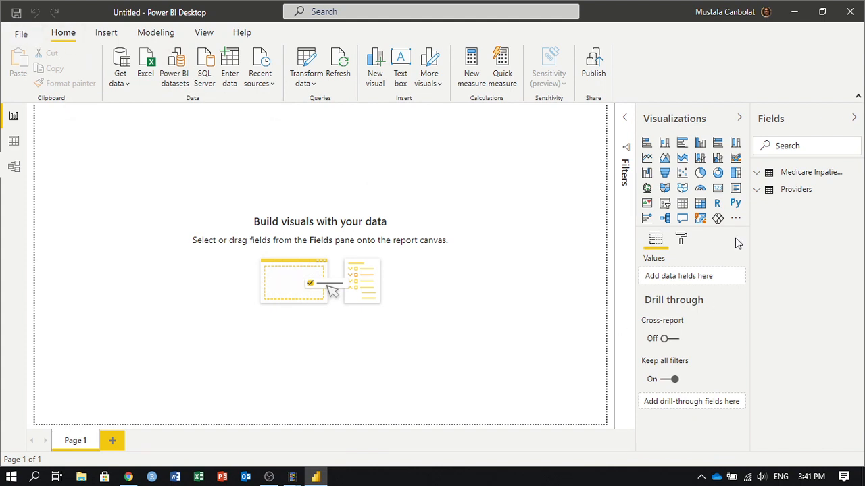
Review the available preview features in the program options and leave without applying changes.
left_click(22, 35)
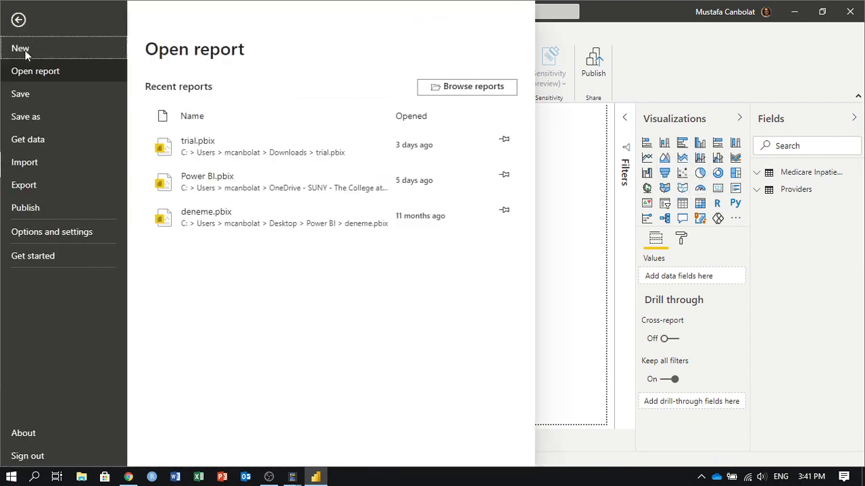
left_click(57, 233)
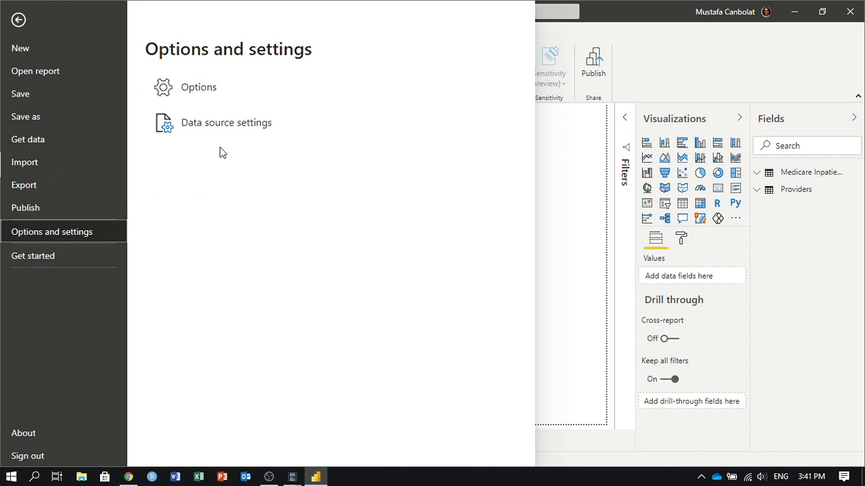
left_click(228, 92)
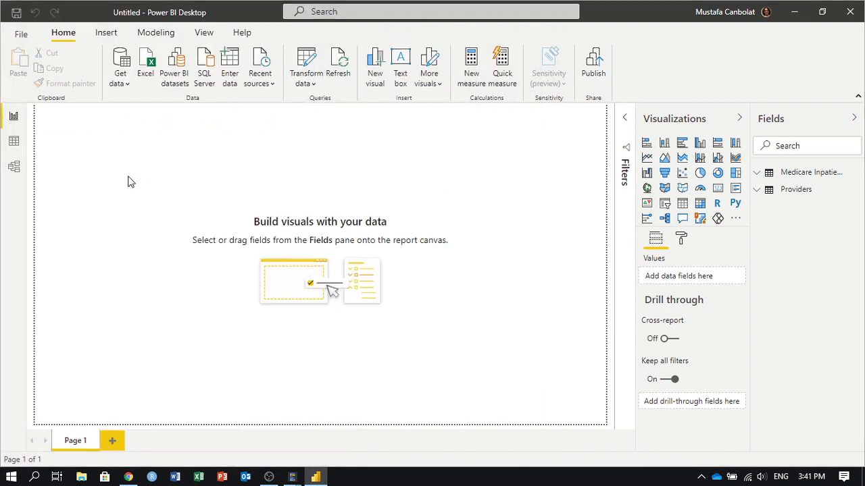
scroll(254, 216, "down", 3)
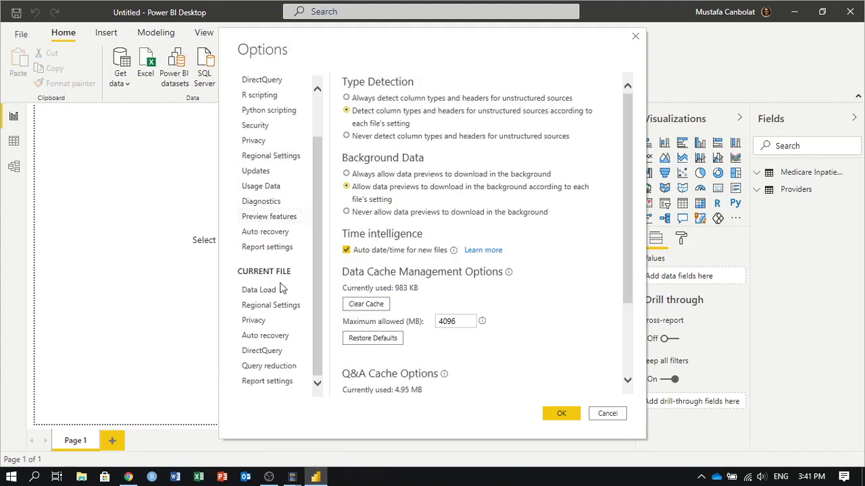
left_click(281, 220)
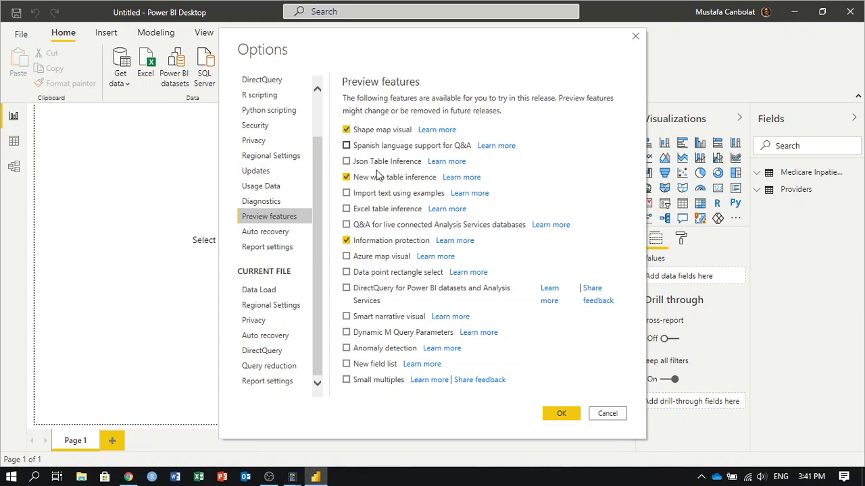
left_click(605, 415)
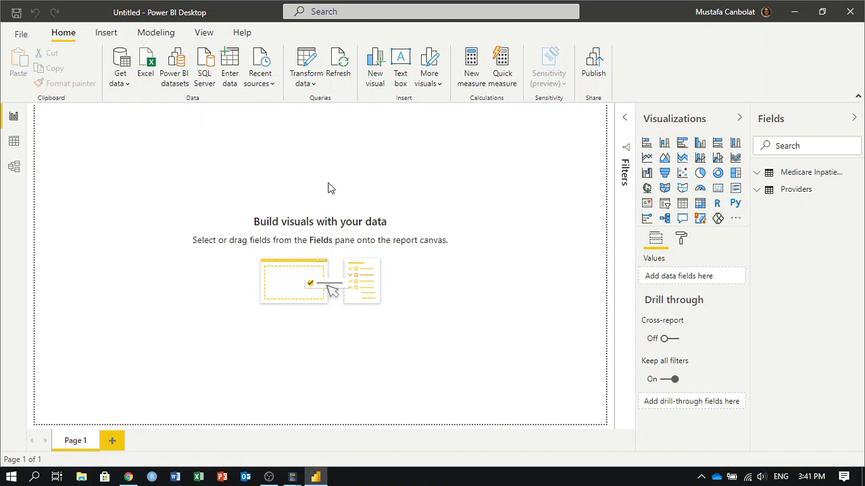
Examine the rows and fields of the loaded Medicare Inpatient 2017 and Providers tables in the Data view.
left_click(13, 142)
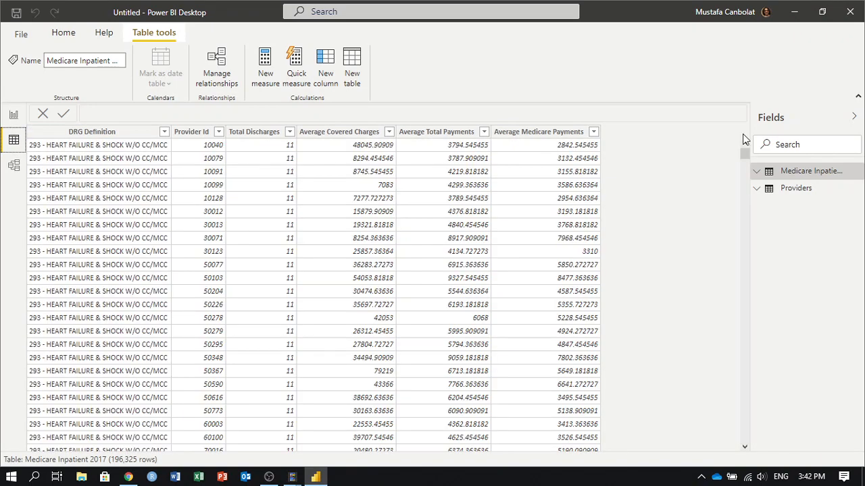
left_click(813, 177)
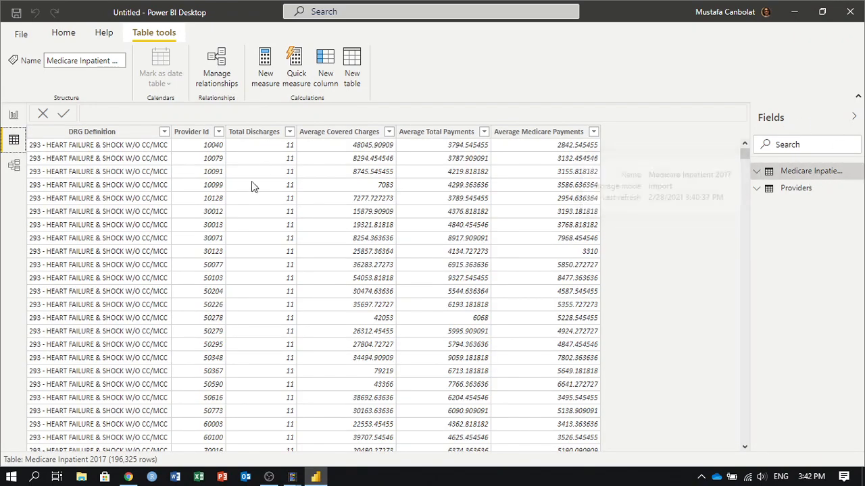
left_click(810, 194)
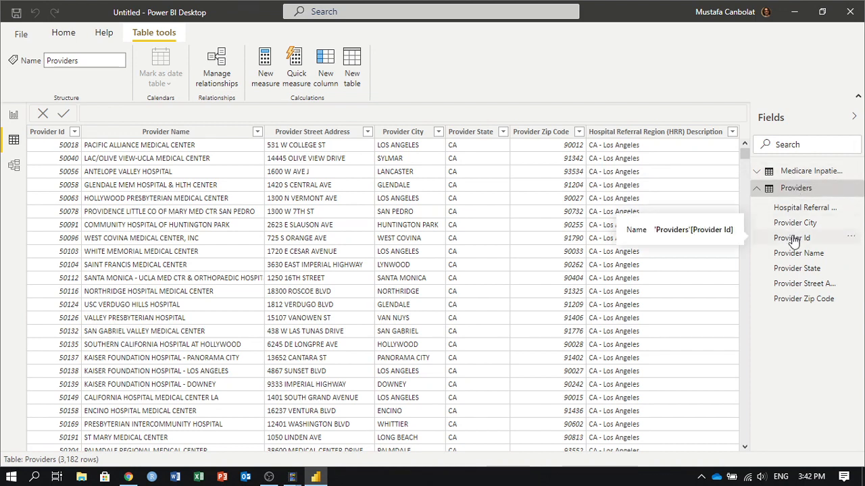
left_click(798, 174)
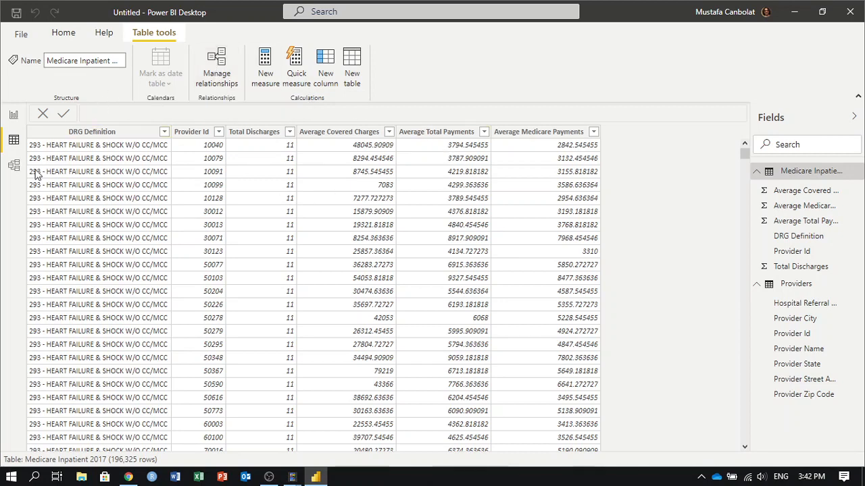
Check the relationships defined between the loaded tables and look through the Model, Report and Data views.
left_click(220, 61)
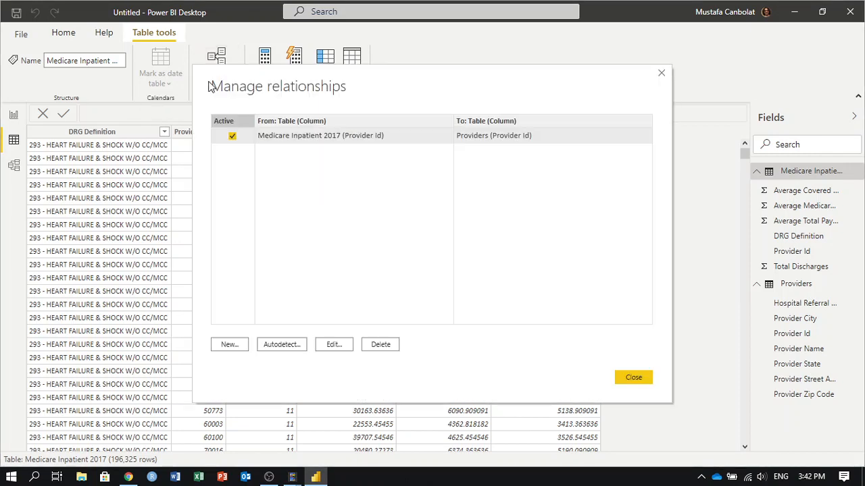
left_click(661, 73)
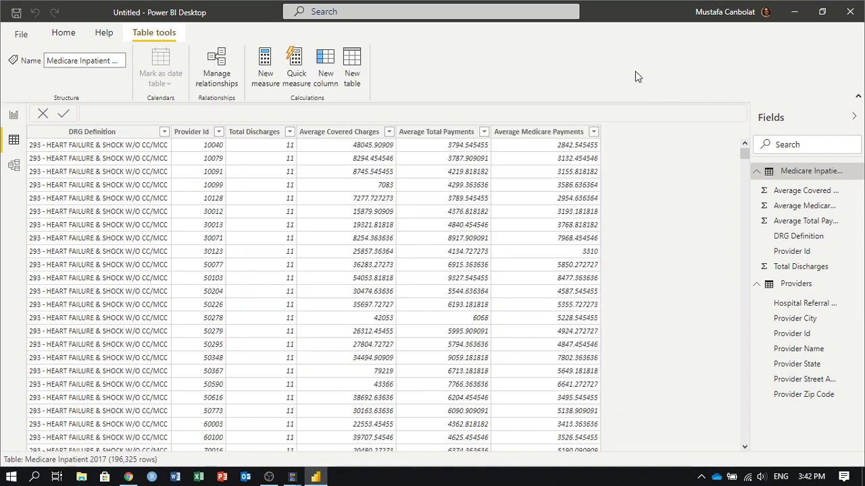
left_click(14, 166)
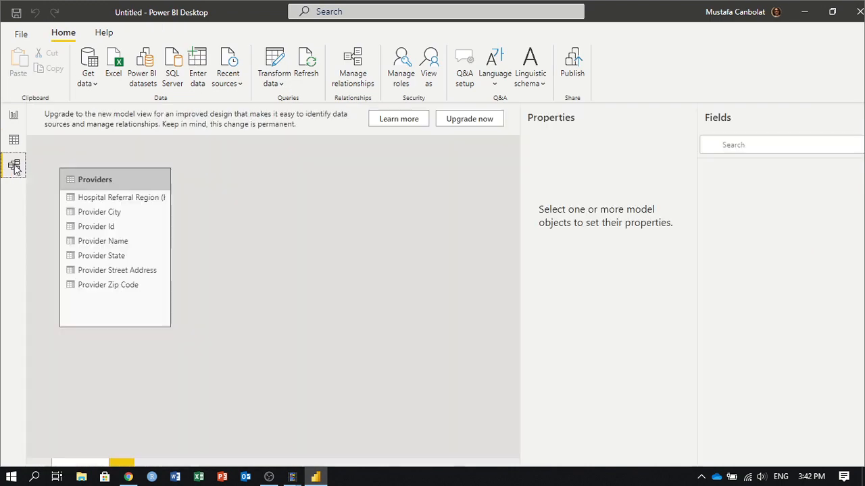
left_click(14, 116)
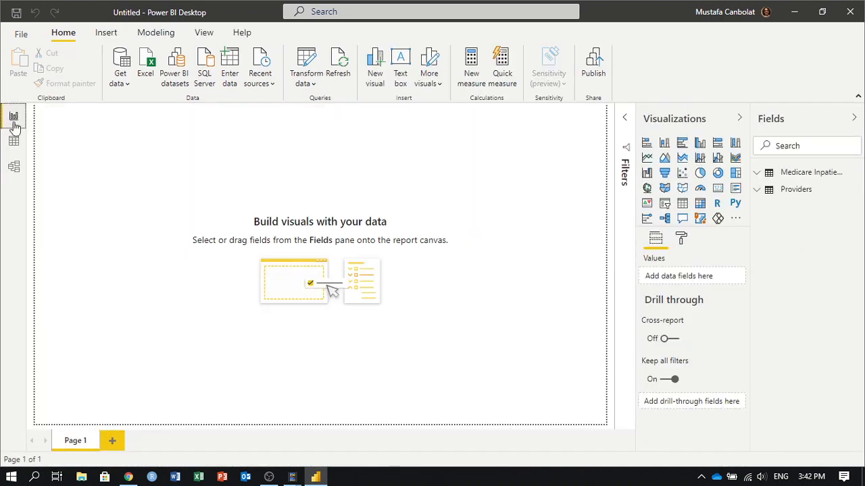
left_click(16, 144)
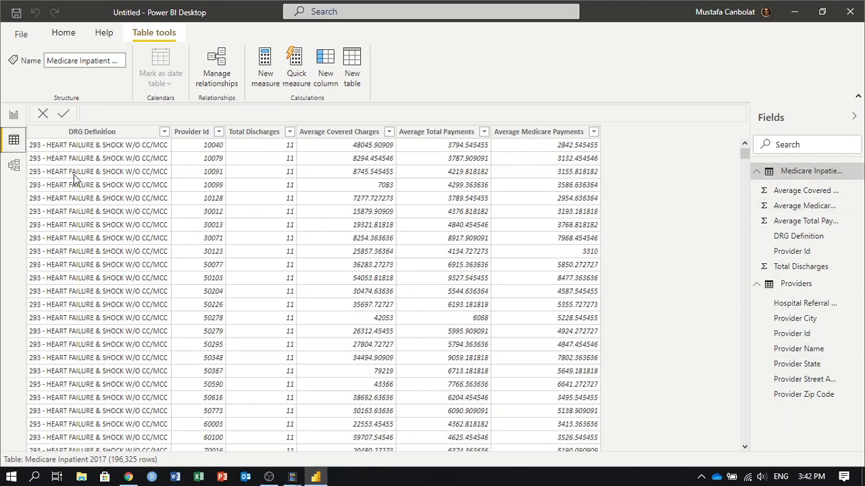
Inspect the Provider Id relationship between Medicare Inpatient 2017 and Providers in the Model view and upgrade to the new model view.
left_click(14, 166)
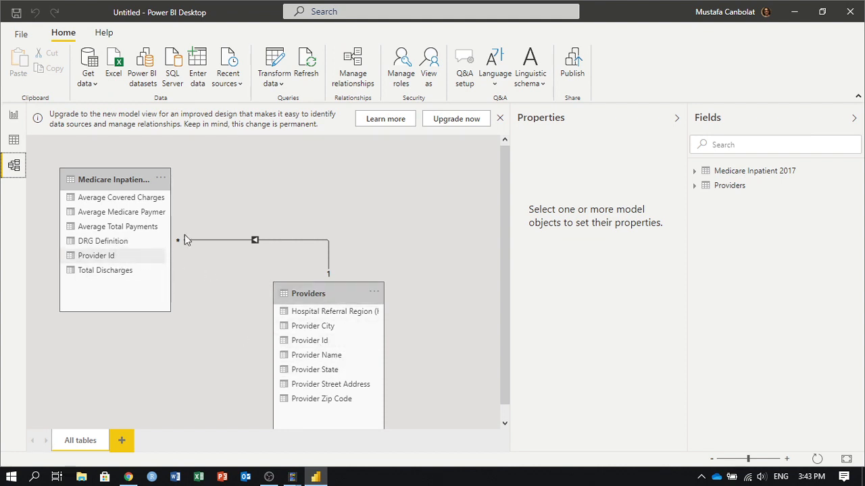
left_click(356, 74)
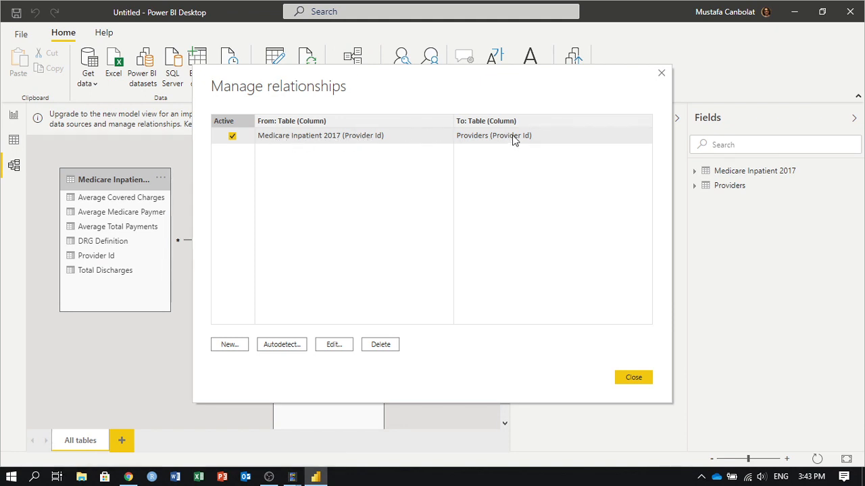
left_click(635, 377)
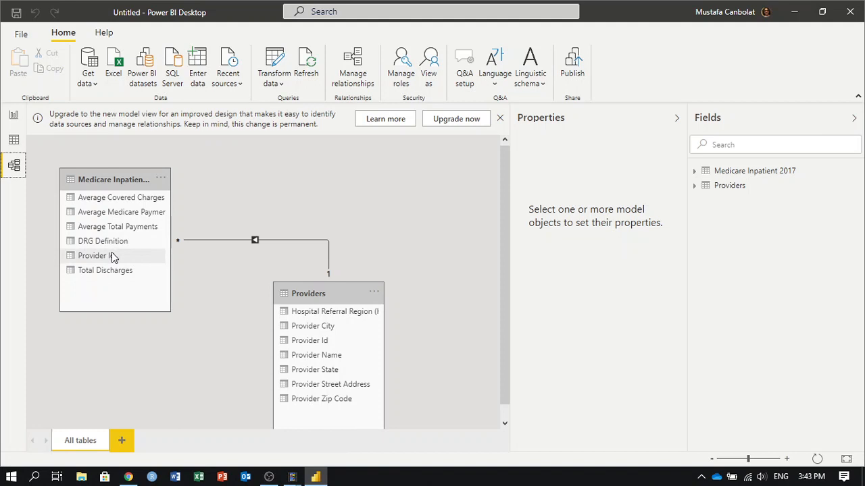
left_click(465, 120)
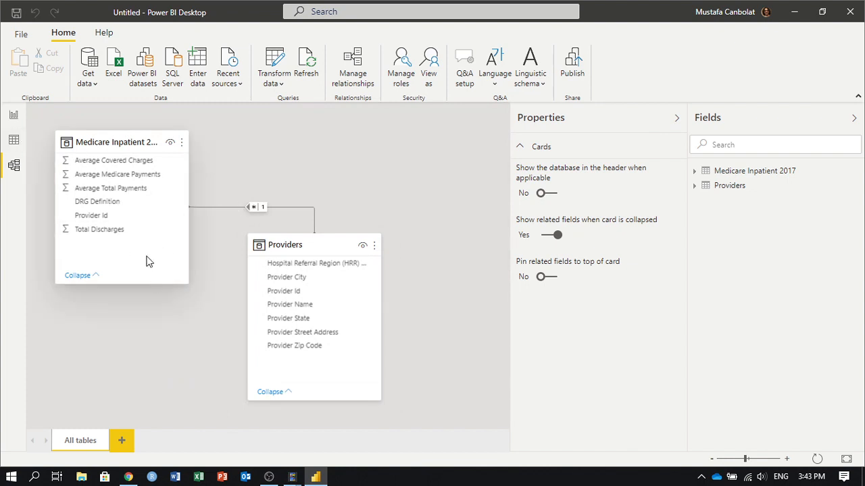
Add a short, wide text box at the top of the report page reading "MEDICARE 2017 Charges Dashboard".
left_click(15, 118)
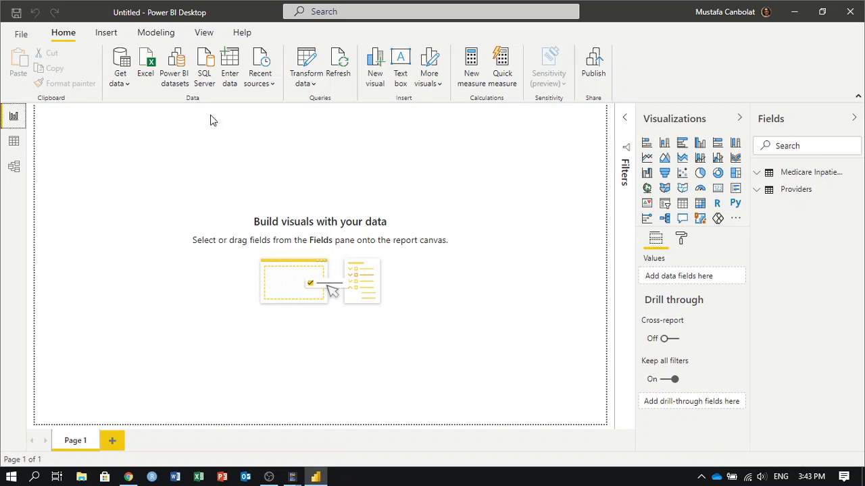
left_click(400, 66)
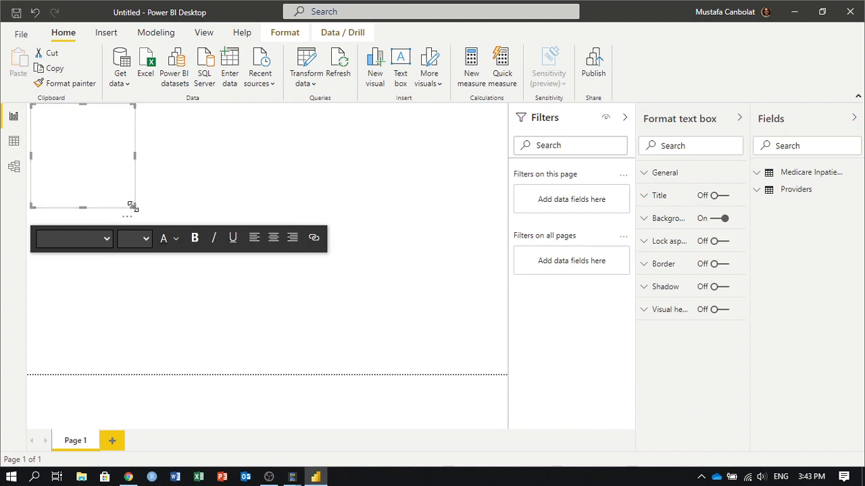
left_click_drag(134, 206, 179, 128)
left_click(102, 115)
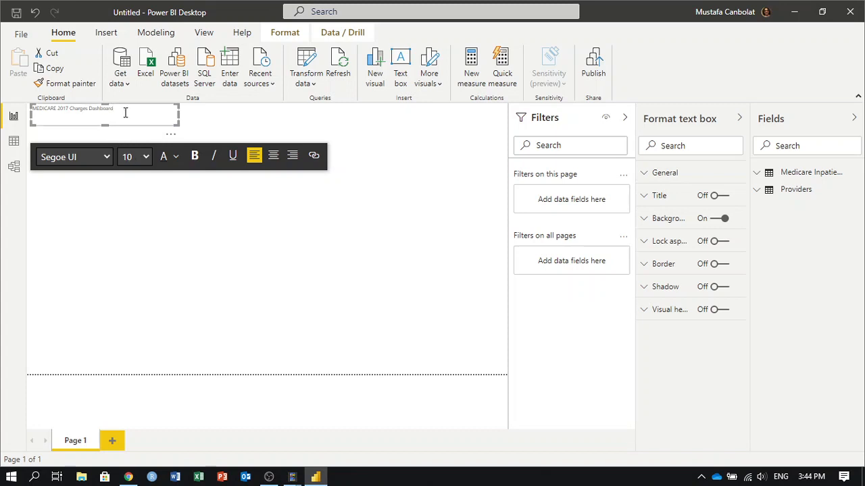
Format the dashboard title as 24-point bold and widen its text box to fit the title on one line.
left_click_drag(126, 112, 4, 120)
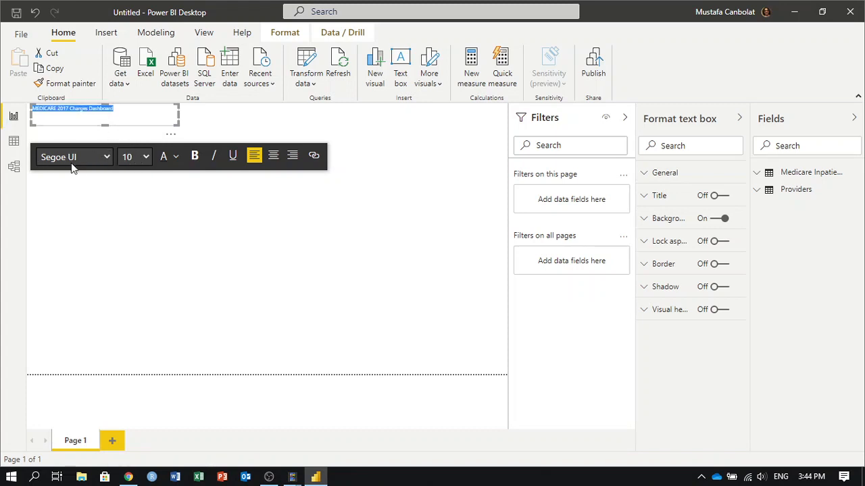
left_click(146, 156)
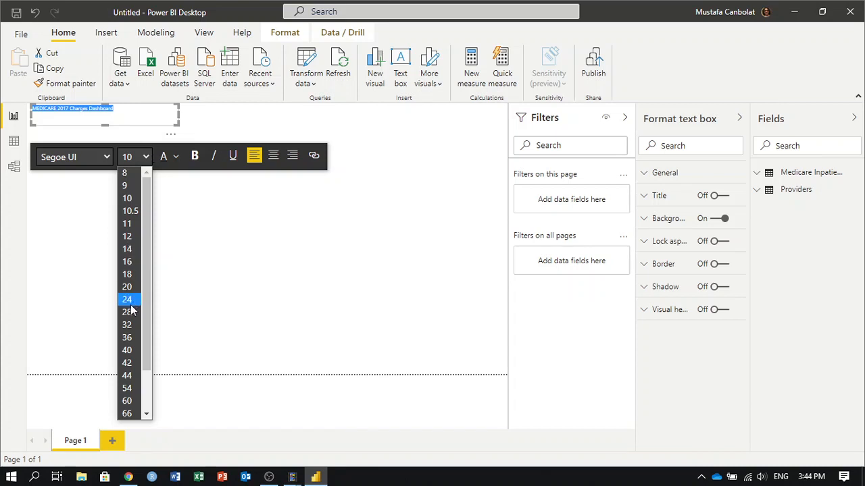
left_click(132, 338)
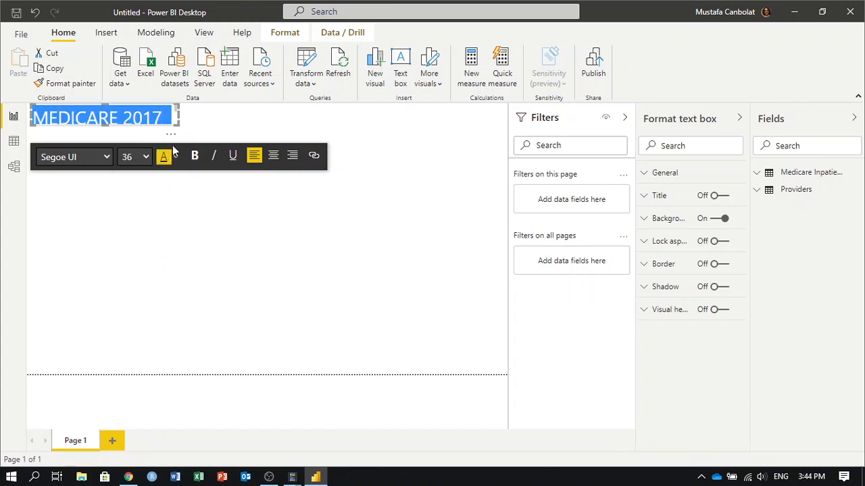
left_click_drag(178, 118, 309, 119)
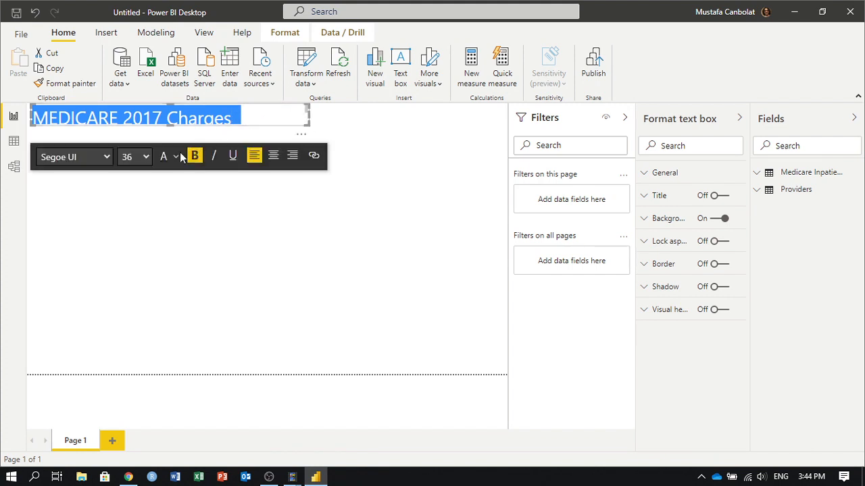
left_click(146, 157)
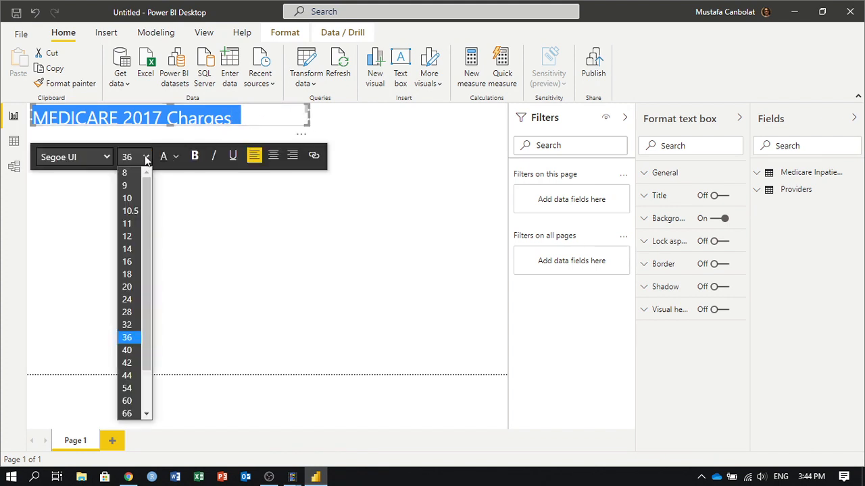
left_click(127, 300)
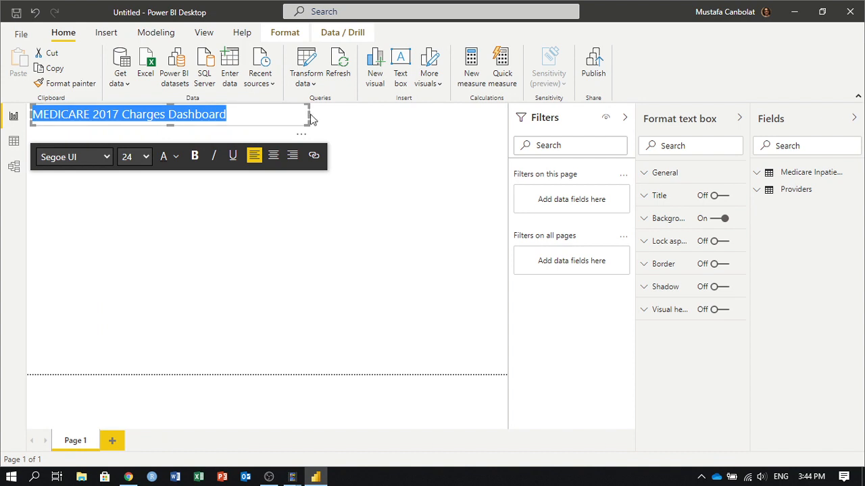
left_click_drag(306, 118, 241, 116)
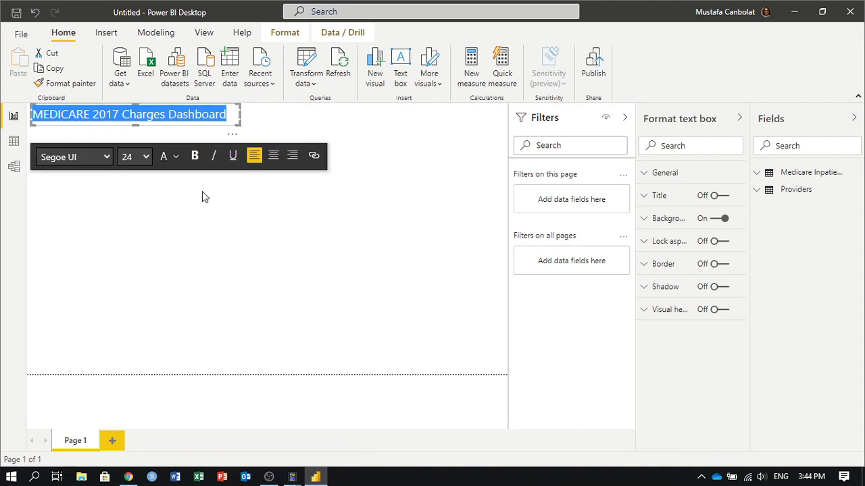
left_click(194, 155)
left_click(171, 279)
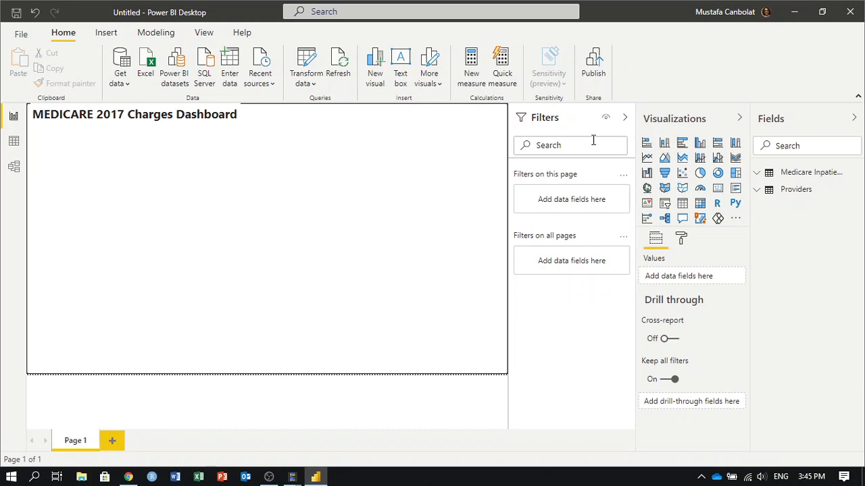
Insert an empty clustered bar chart below the title and resize it into a narrow, tall visual at the page's left edge.
left_click(682, 144)
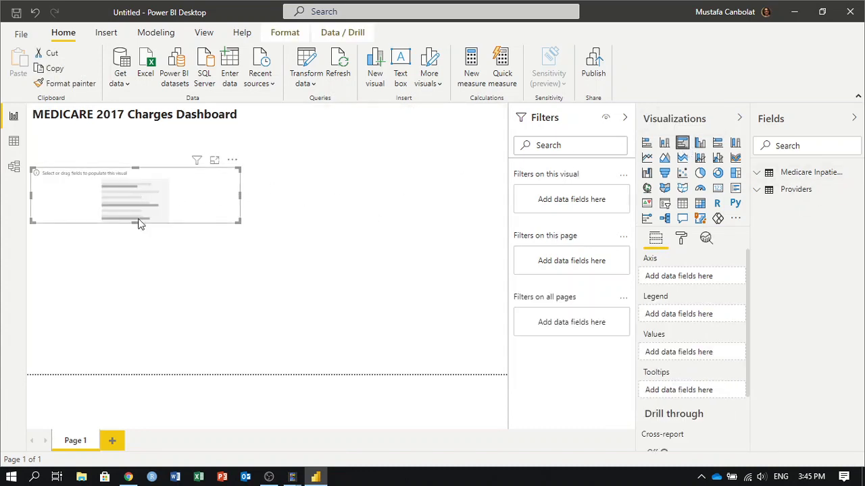
left_click_drag(149, 189, 147, 169)
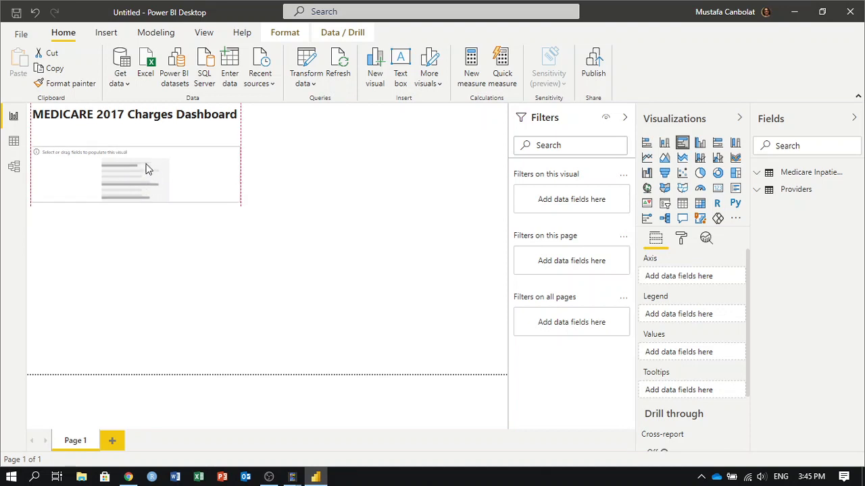
left_click_drag(239, 202, 150, 307)
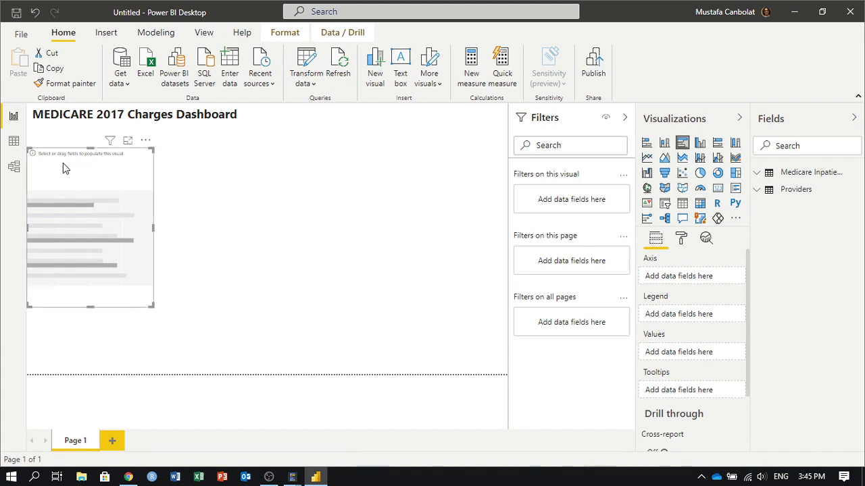
left_click(313, 208)
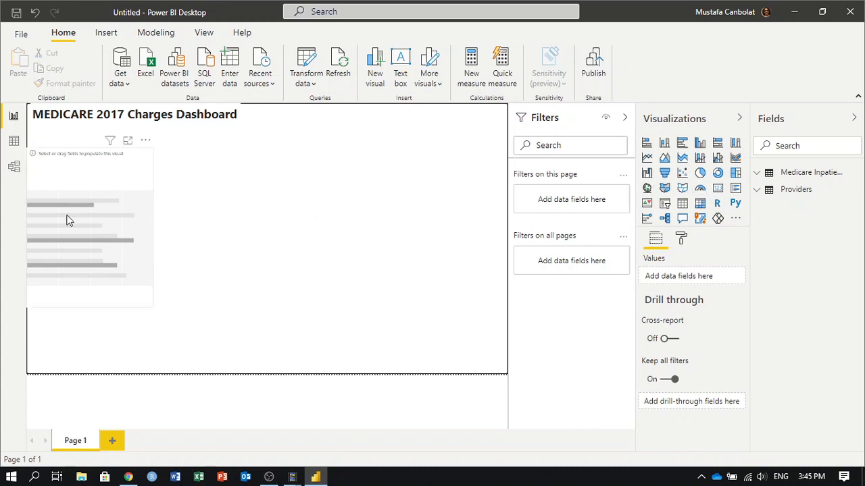
Insert an empty shape map, place it directly beside the bar chart with aligned tops, and enlarge it.
left_click(684, 192)
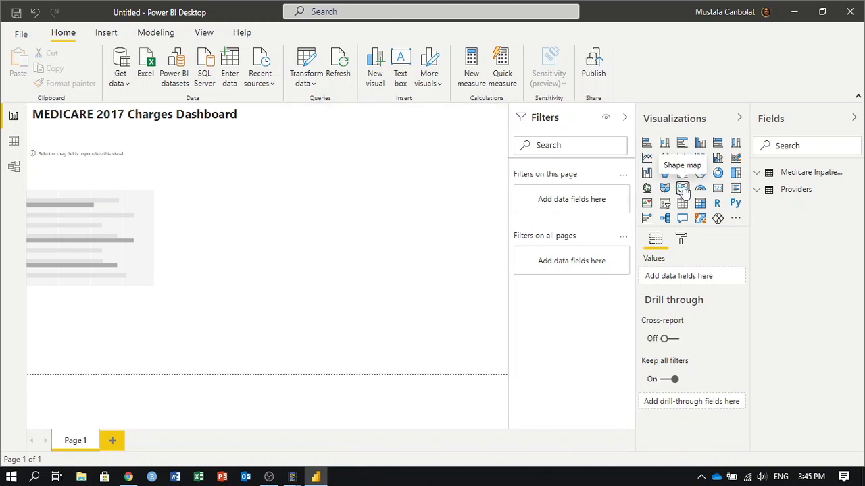
left_click_drag(63, 357, 202, 179)
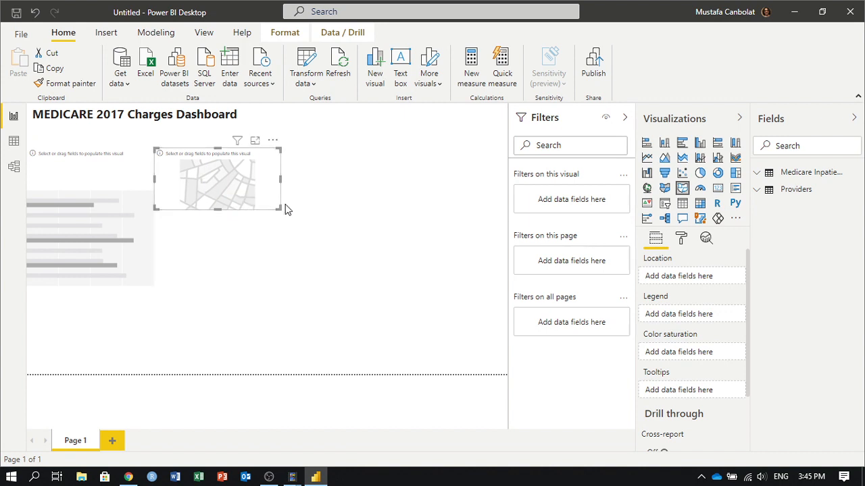
left_click_drag(281, 210, 307, 282)
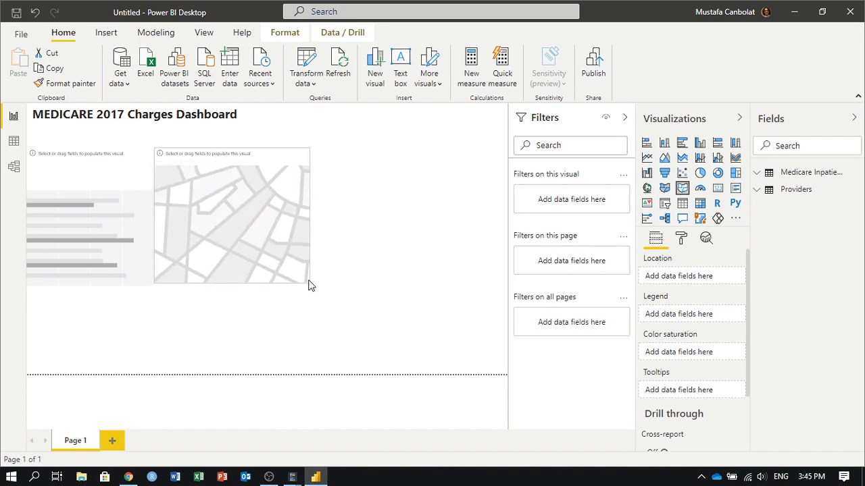
left_click(241, 315)
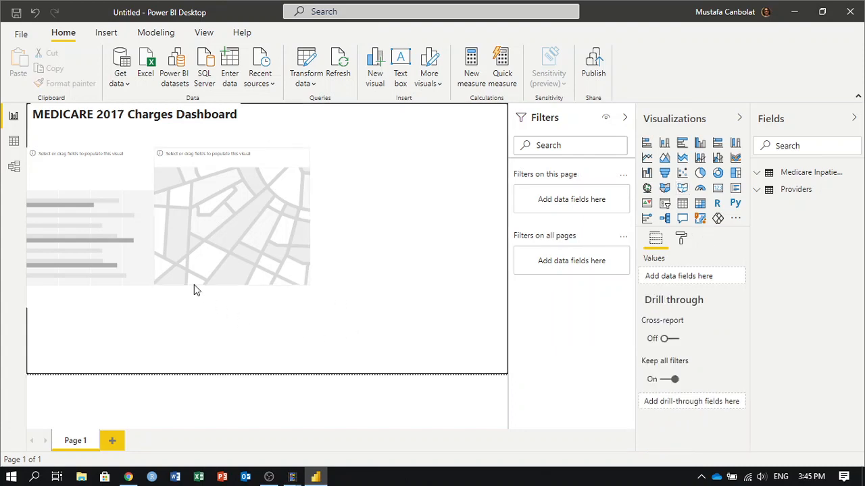
Enlarge the shape map further to match the height of the neighbouring bar chart.
left_click(101, 172)
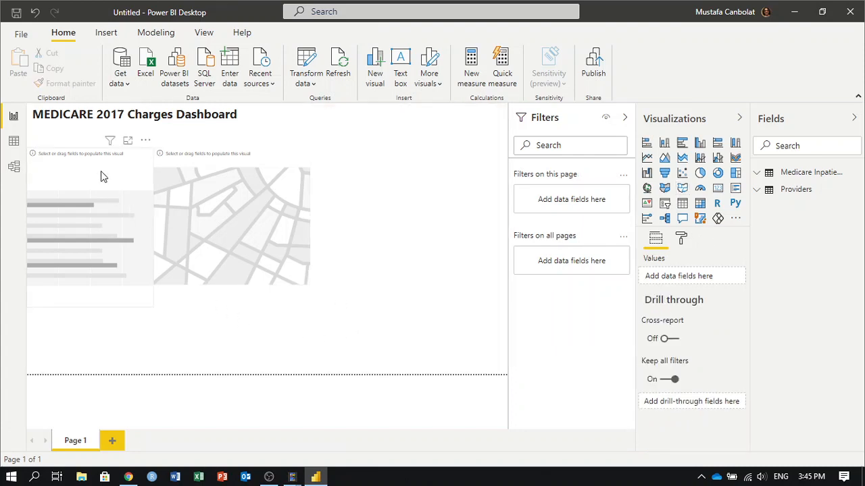
left_click(198, 189)
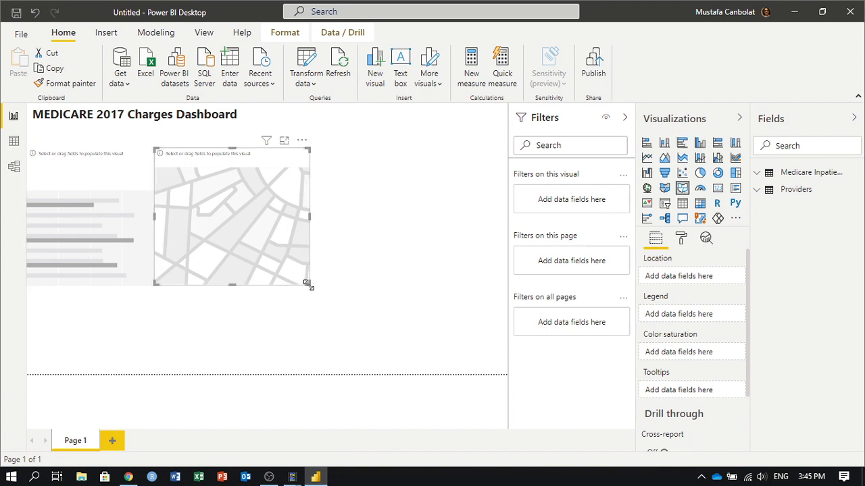
left_click_drag(309, 289, 313, 304)
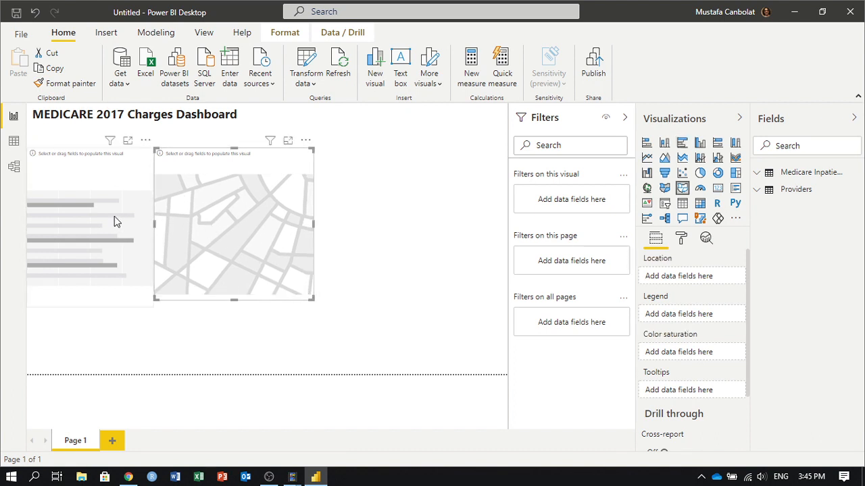
left_click(104, 195)
left_click(237, 226)
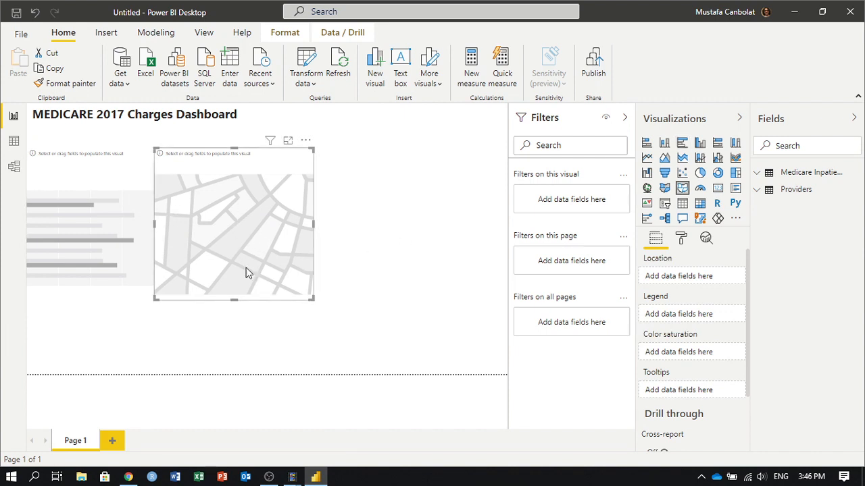
left_click_drag(313, 300, 315, 305)
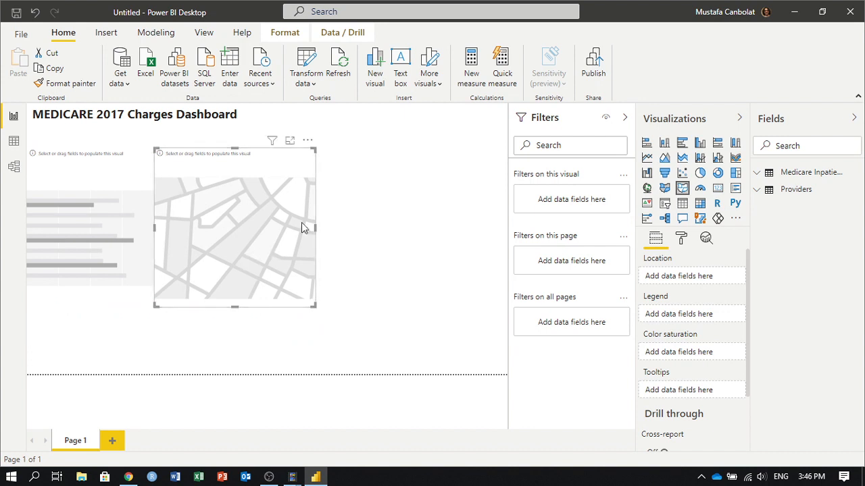
Compare which data fields the empty clustered bar chart and the empty shape map each accept, including tooltips and drill-through.
left_click(68, 189)
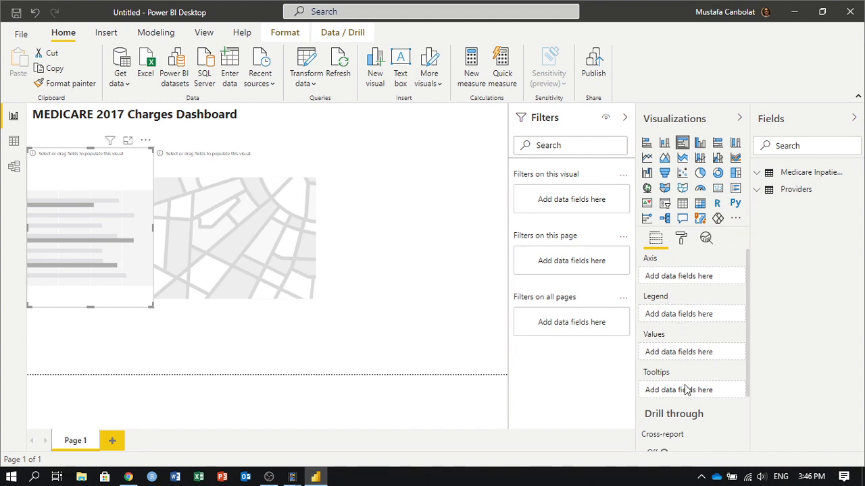
scroll(684, 387, "down", 1)
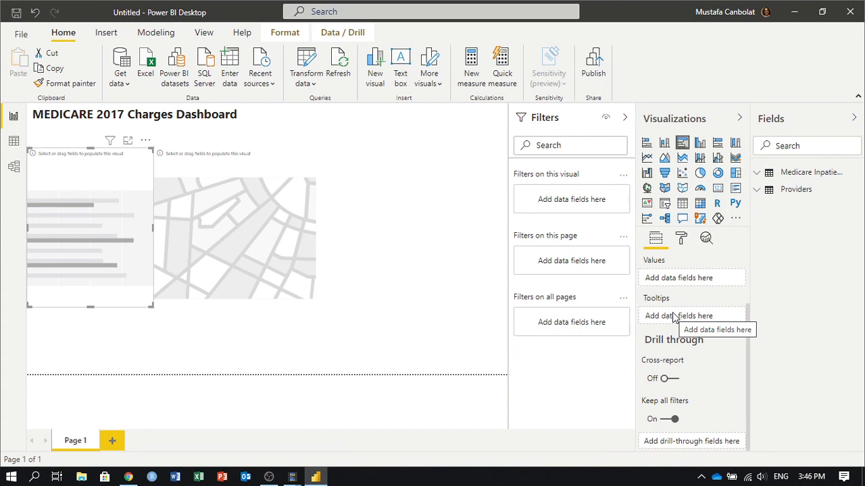
scroll(672, 316, "up", 1)
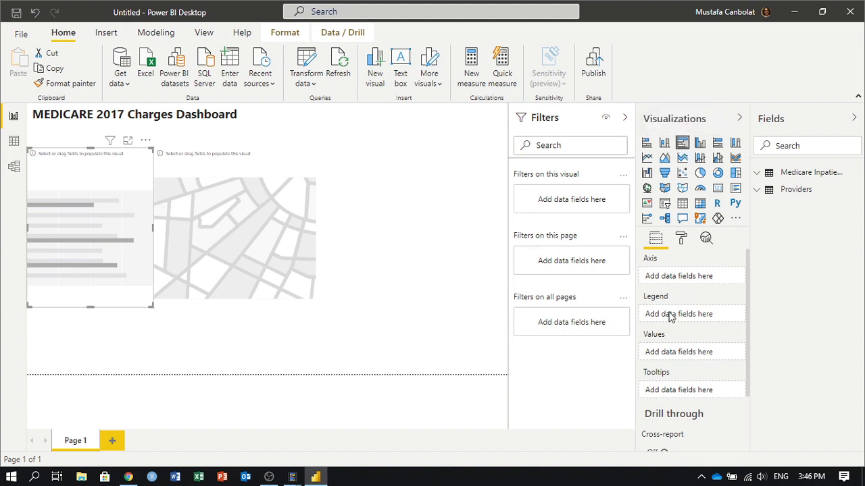
left_click(248, 228)
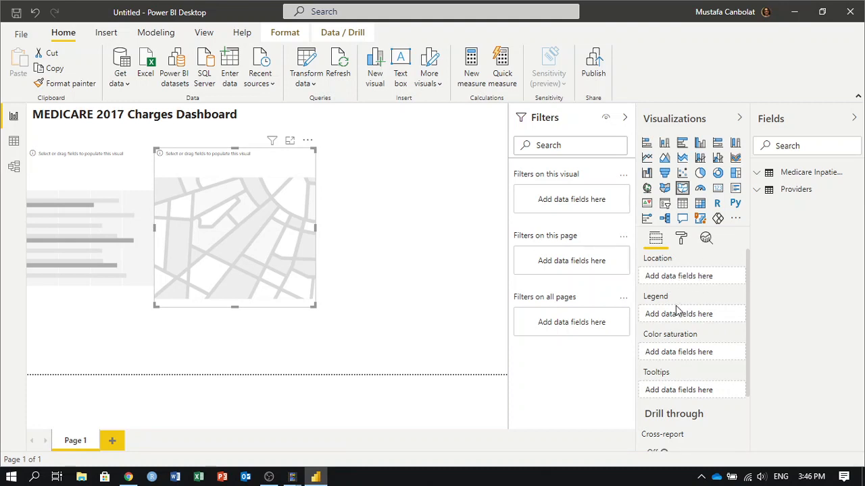
scroll(694, 352, "down", 1)
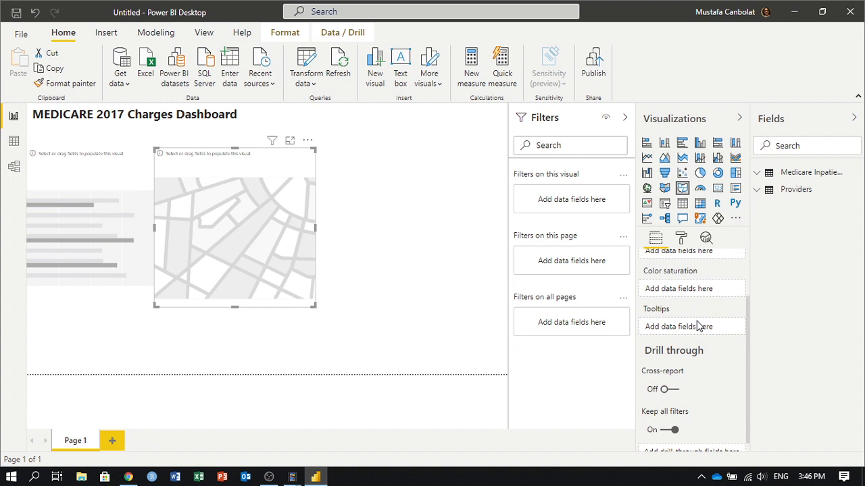
scroll(699, 326, "up", 1)
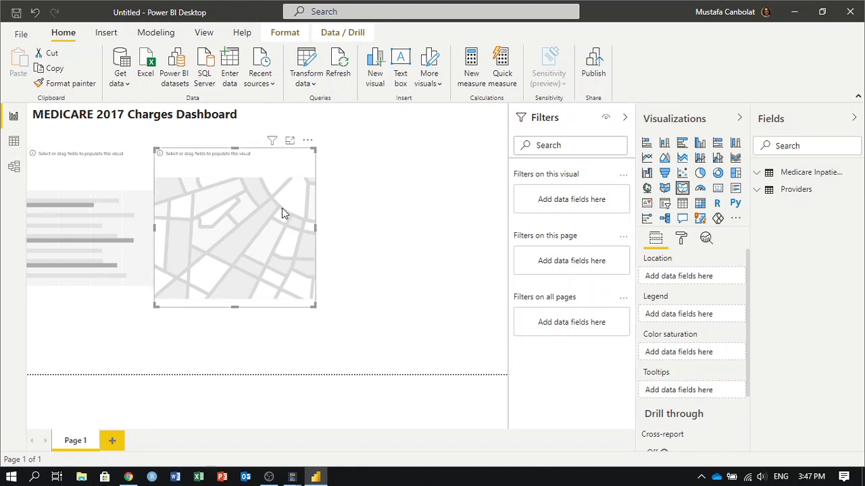
left_click(131, 208)
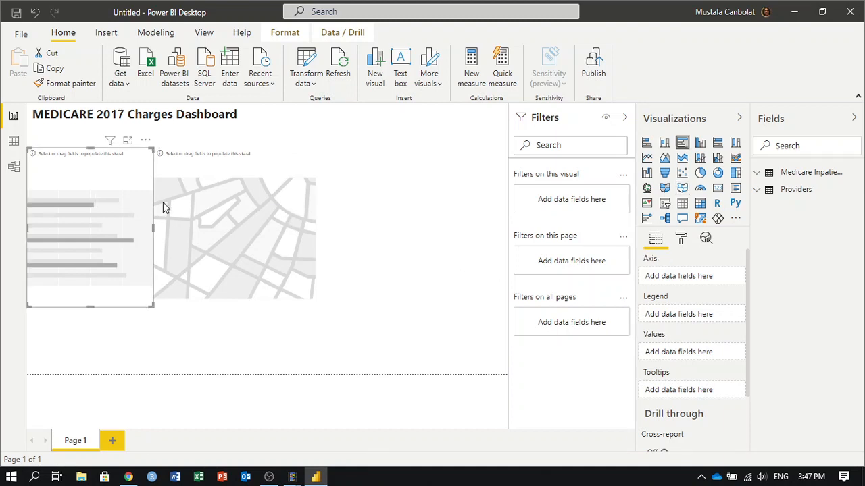
left_click(211, 207)
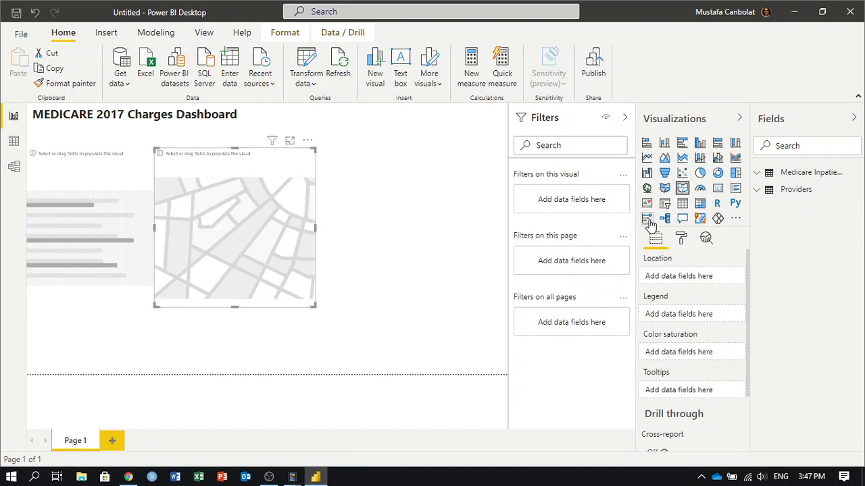
Review the formatting options offered for the shape map and the clustered bar chart, ending with the bar chart's data fields.
left_click(683, 241)
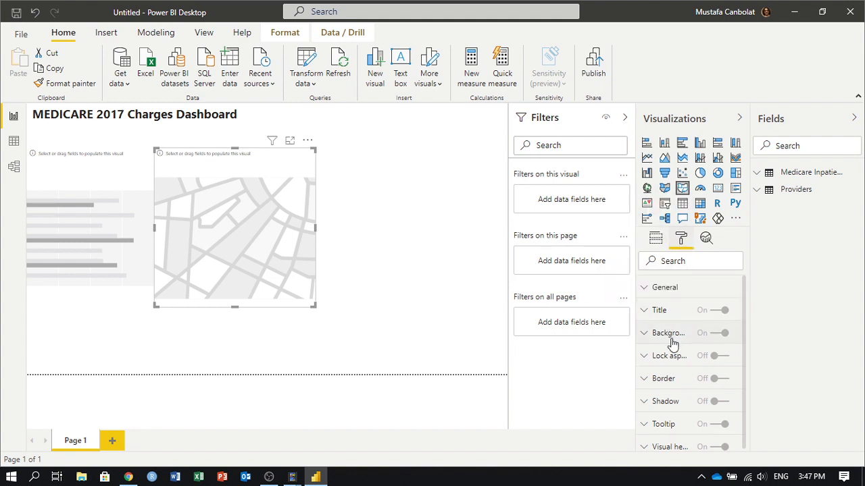
scroll(685, 376, "down", 1)
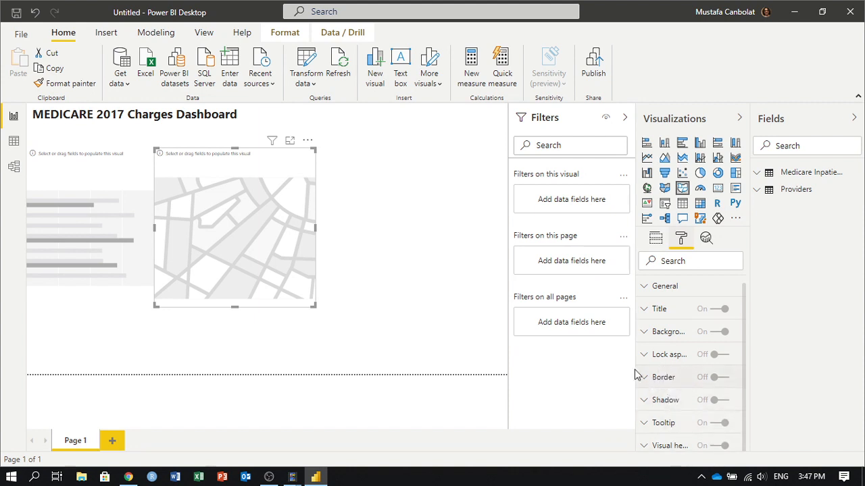
left_click(102, 172)
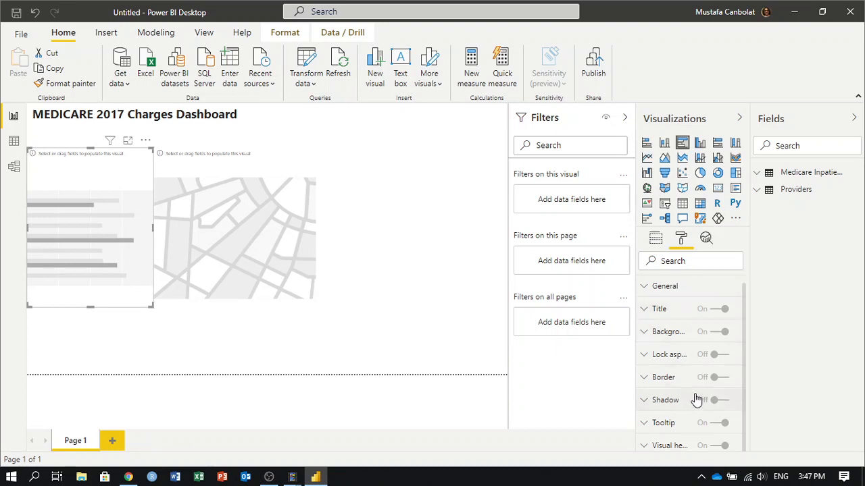
scroll(687, 363, "up", 1)
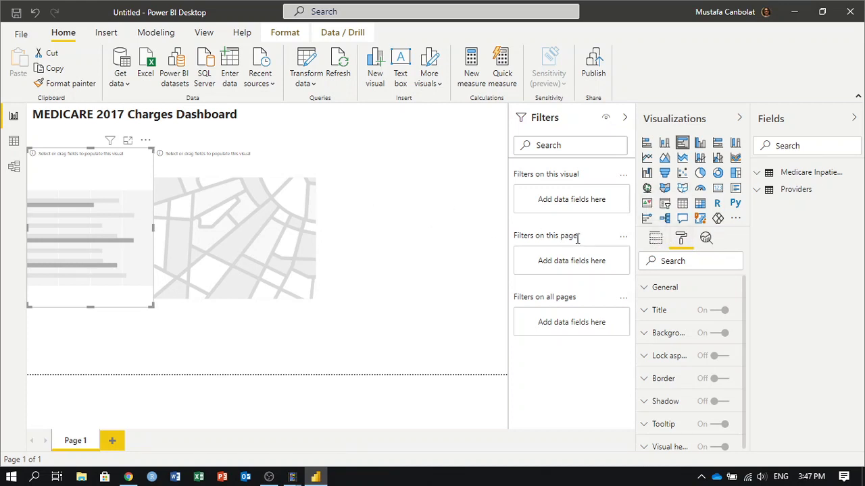
left_click(655, 245)
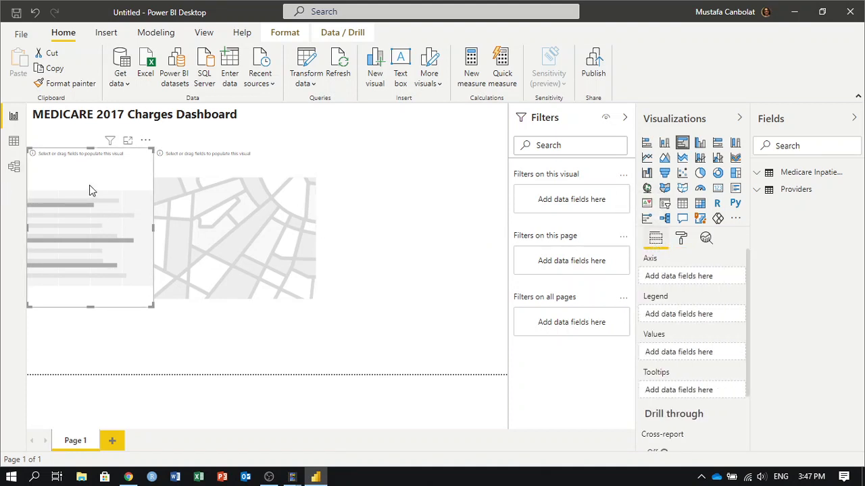
Insert an empty gauge visual and place it directly to the right of the shape map.
left_click(436, 233)
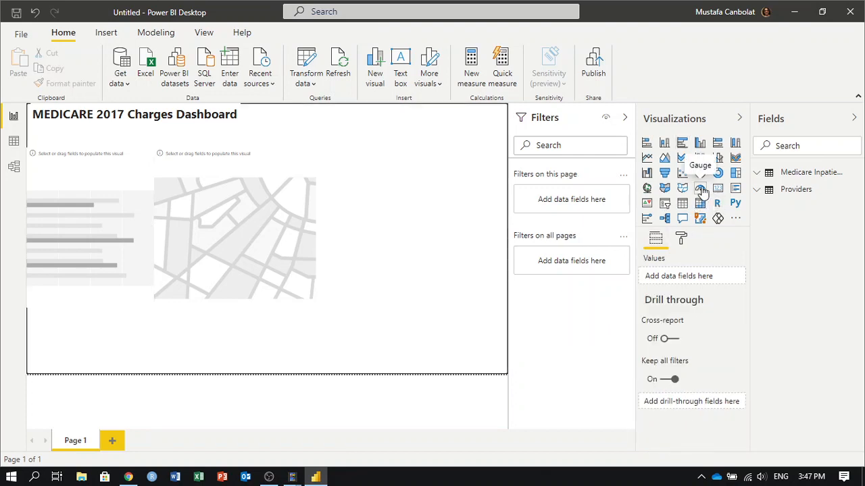
left_click(701, 189)
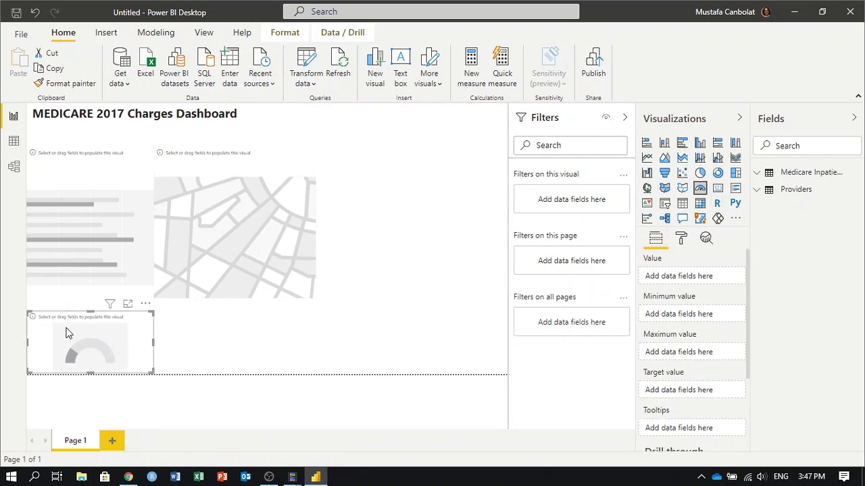
left_click_drag(66, 333, 360, 202)
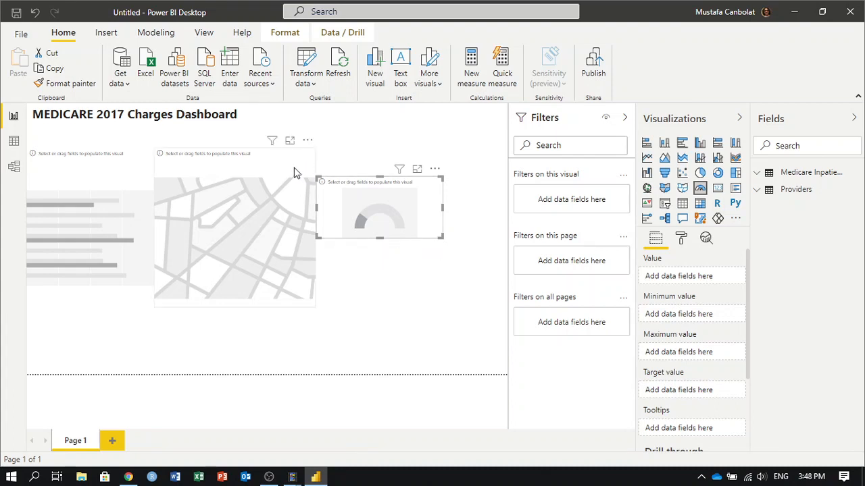
Populate the bar chart with Provider Name from Providers as the axis and Average Total Payments from Medicare Inpatient 2017 as values.
left_click(112, 184)
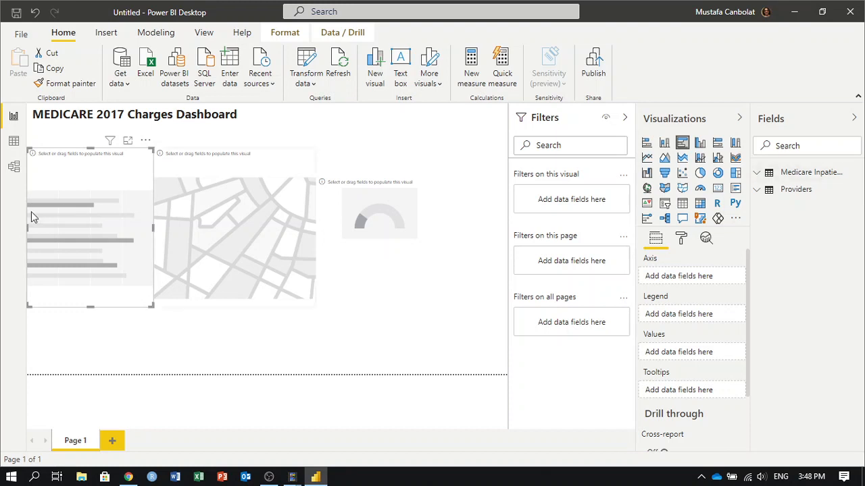
left_click(758, 192)
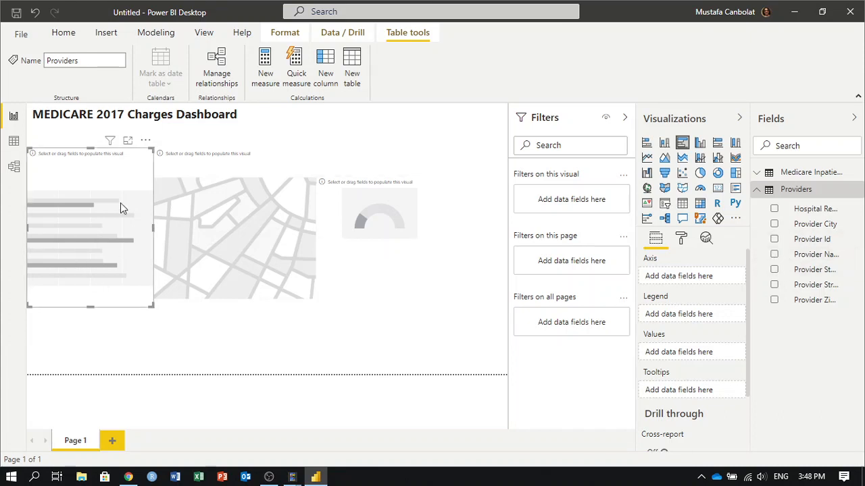
left_click(774, 256)
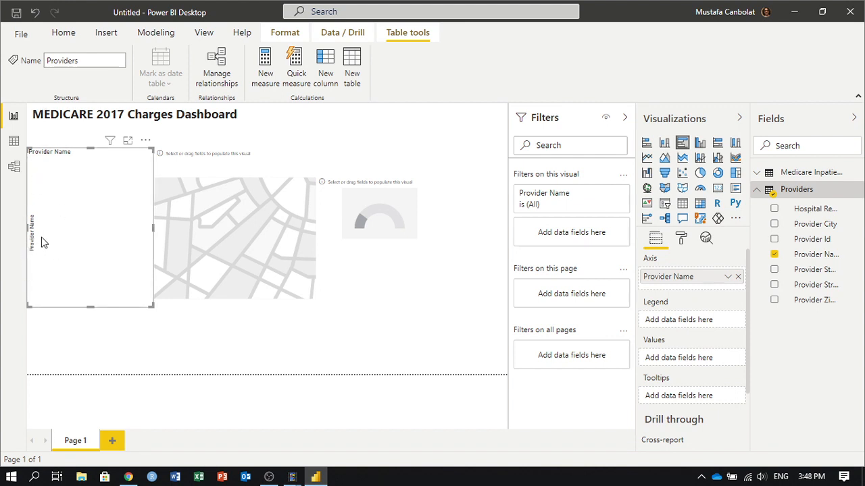
left_click(794, 175)
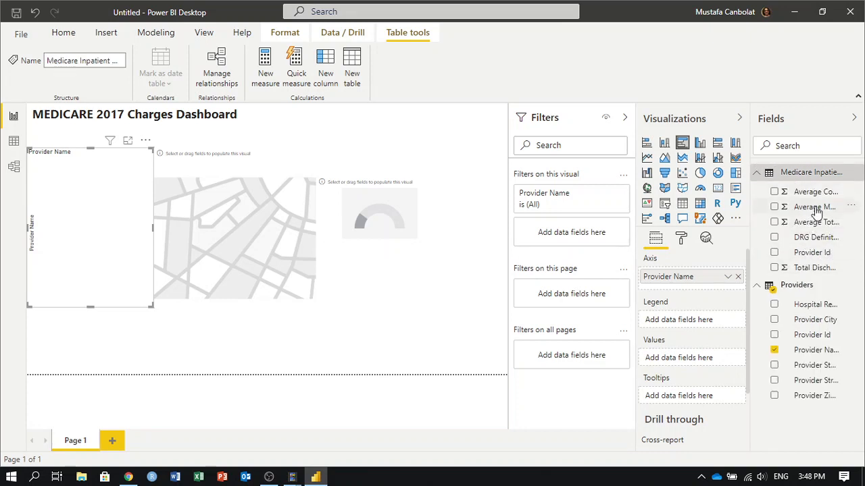
left_click(775, 224)
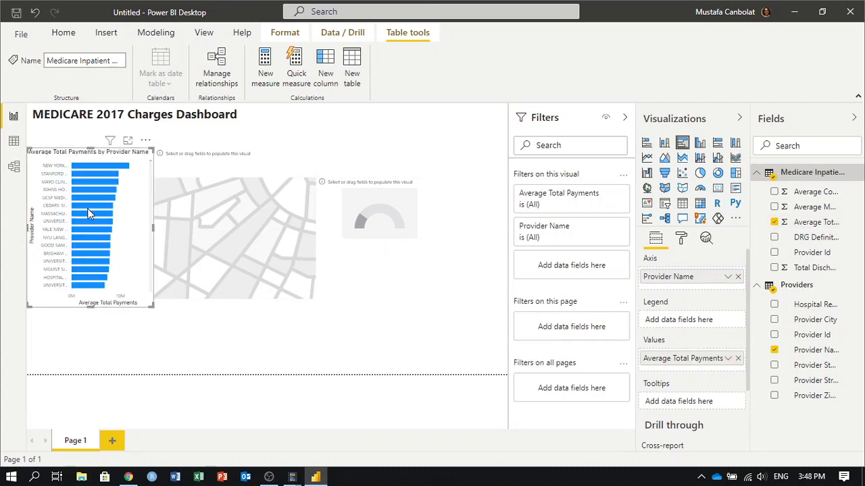
mouse_move(88, 212)
mouse_move(86, 196)
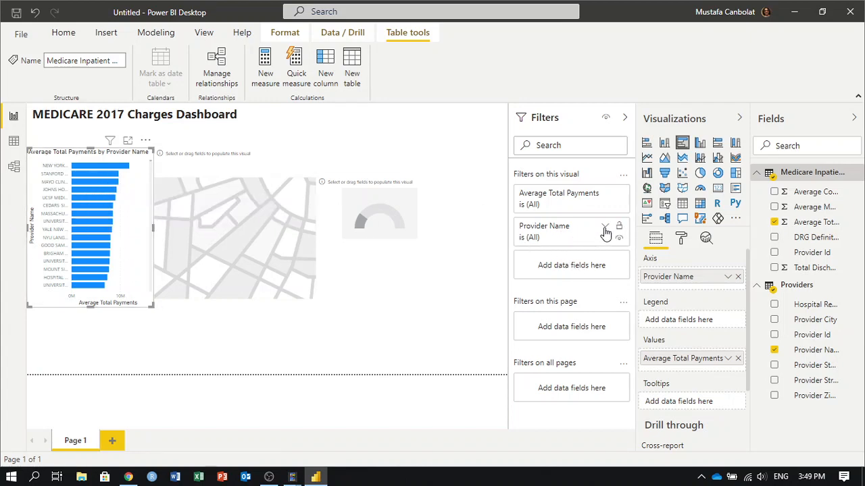
Set up a Top N filter on Provider Name for the top 15 items by Average Total Payments, without applying it.
left_click(605, 226)
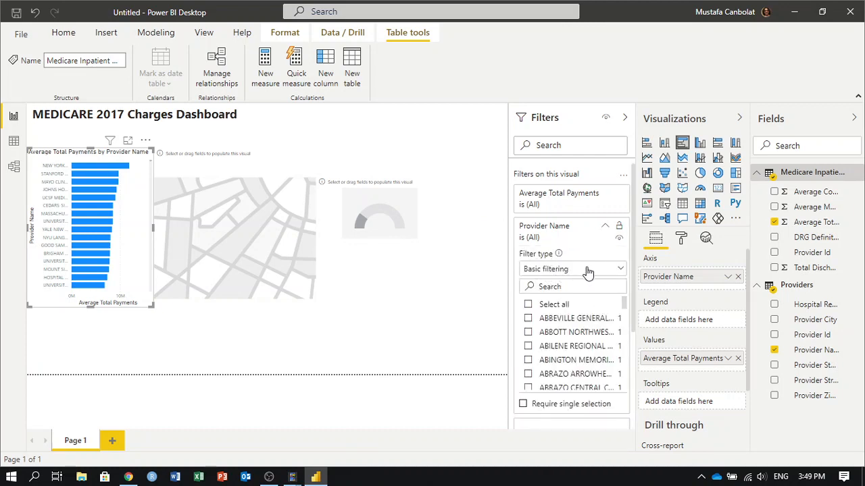
left_click(588, 269)
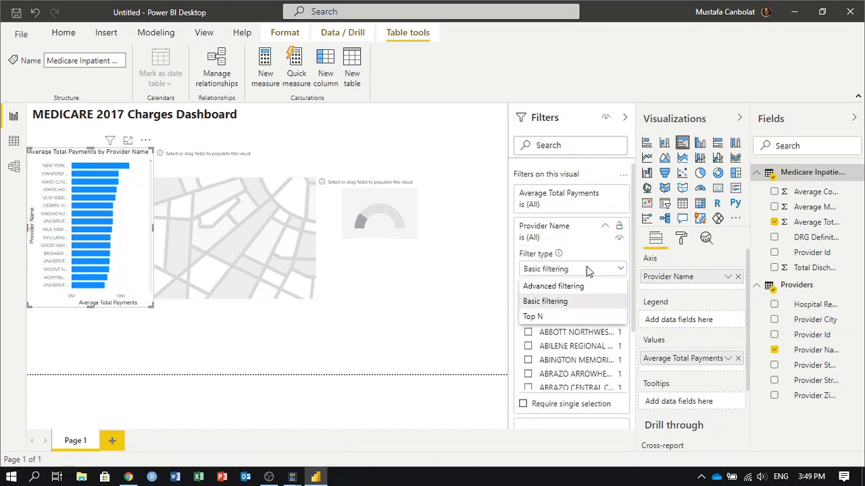
left_click(560, 317)
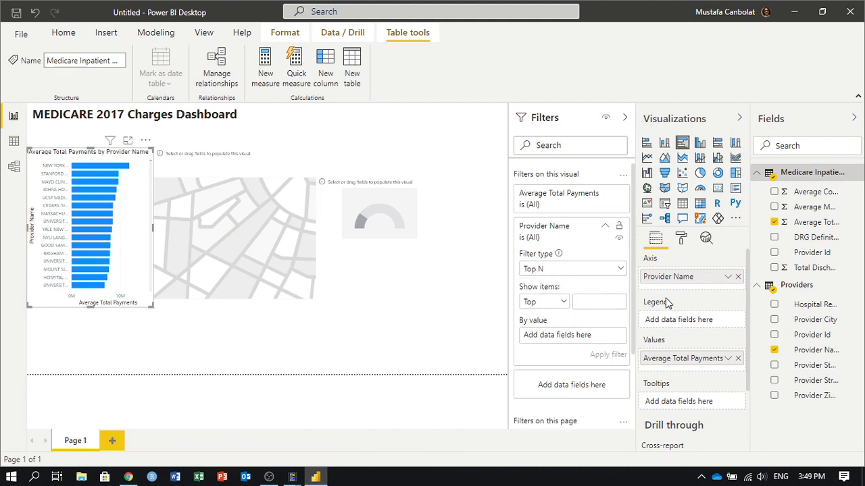
type("15")
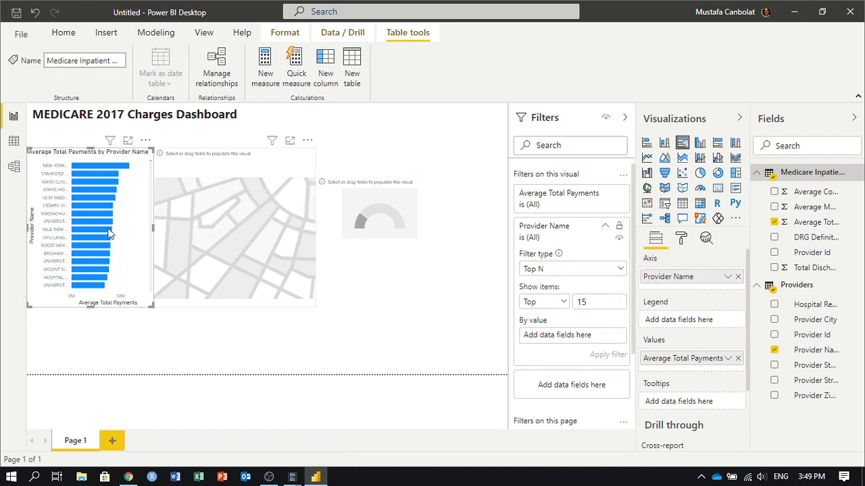
left_click(608, 302)
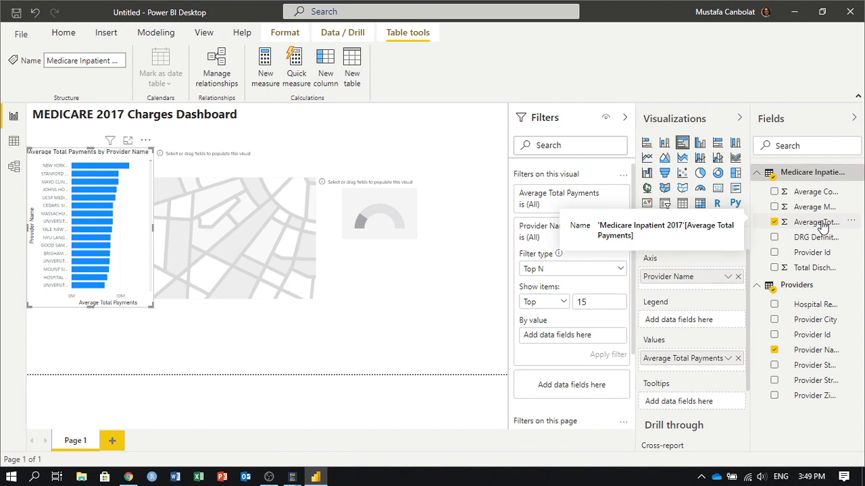
left_click_drag(822, 228, 588, 338)
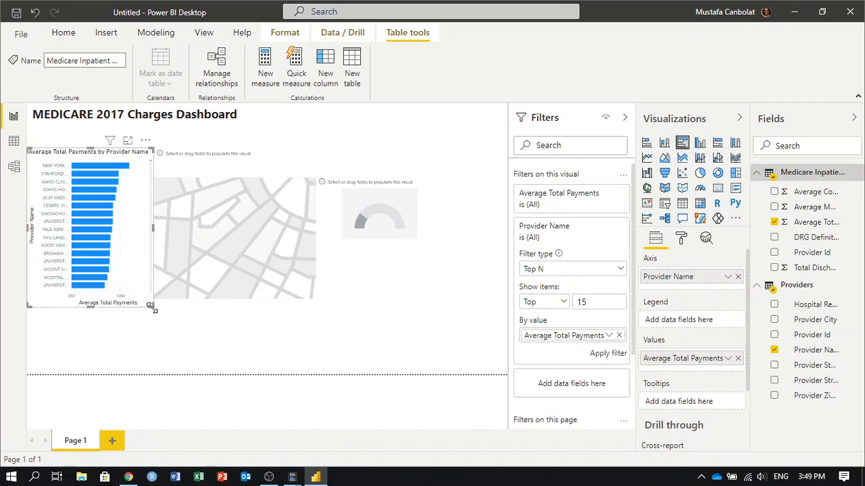
Make the bar chart narrower and extend it to the page's bottom edge, and add Average Medicare Payments to its tooltips.
left_click_drag(151, 305, 139, 377)
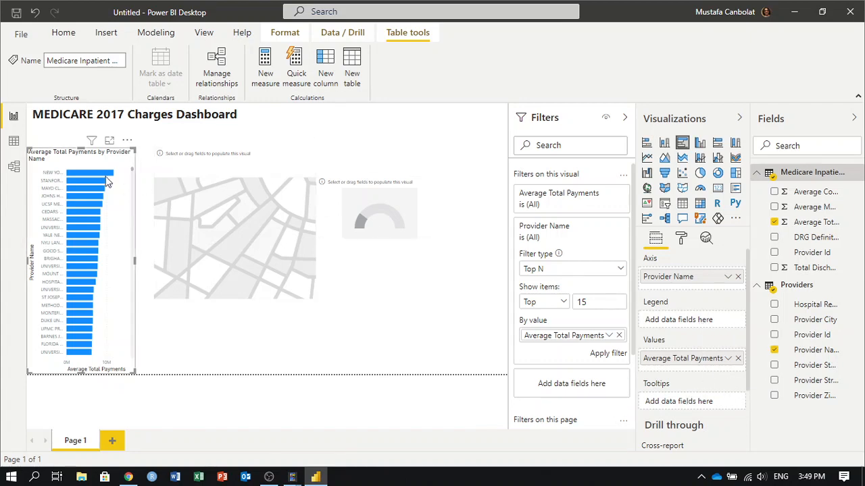
mouse_move(95, 176)
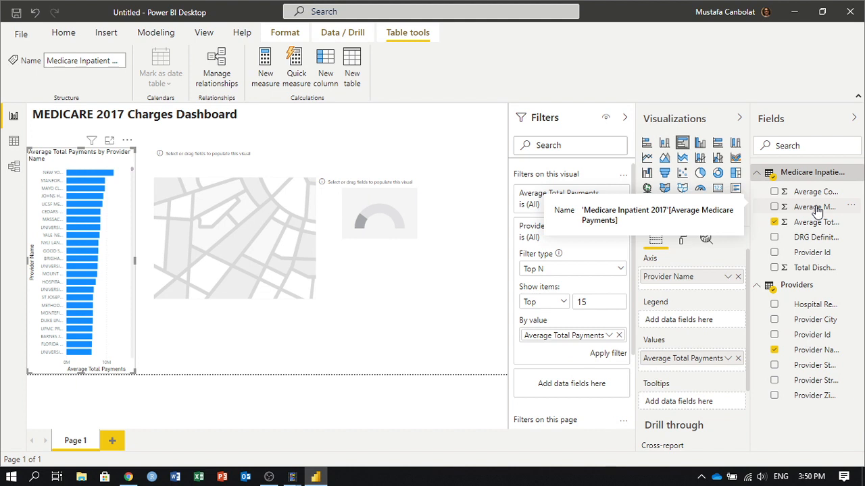
left_click_drag(816, 212, 711, 409)
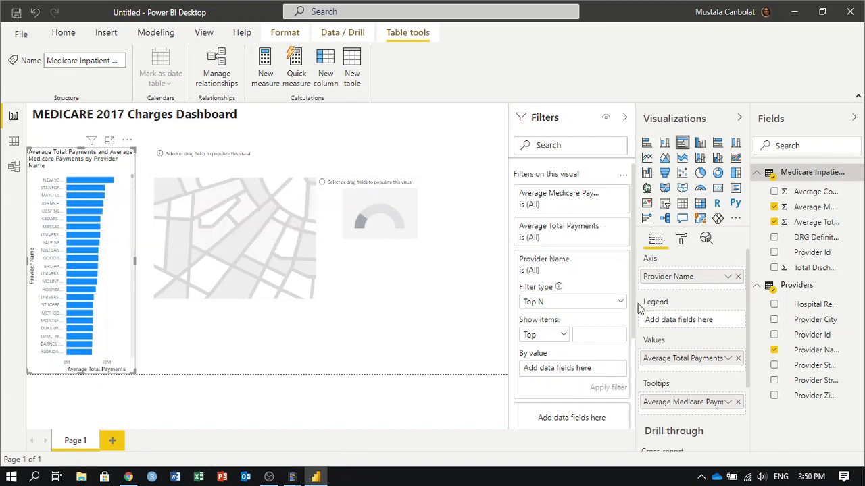
scroll(695, 345, "down", 1)
scroll(695, 342, "down", 3)
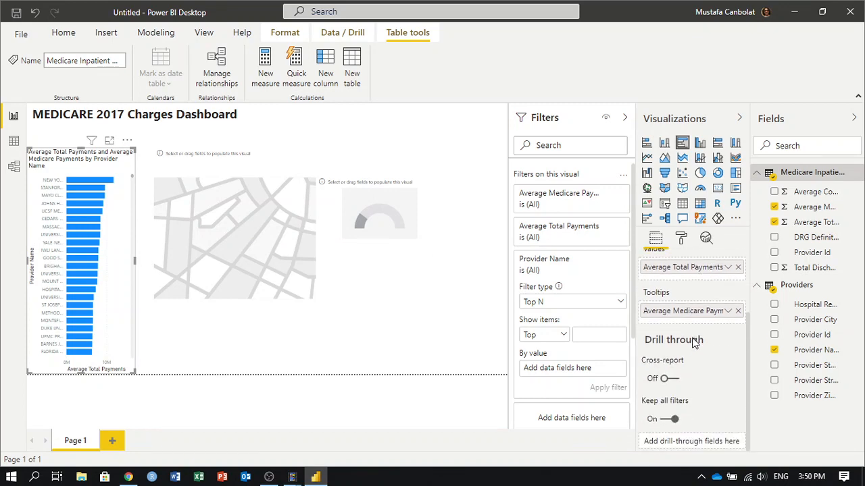
scroll(690, 318, "up", 3)
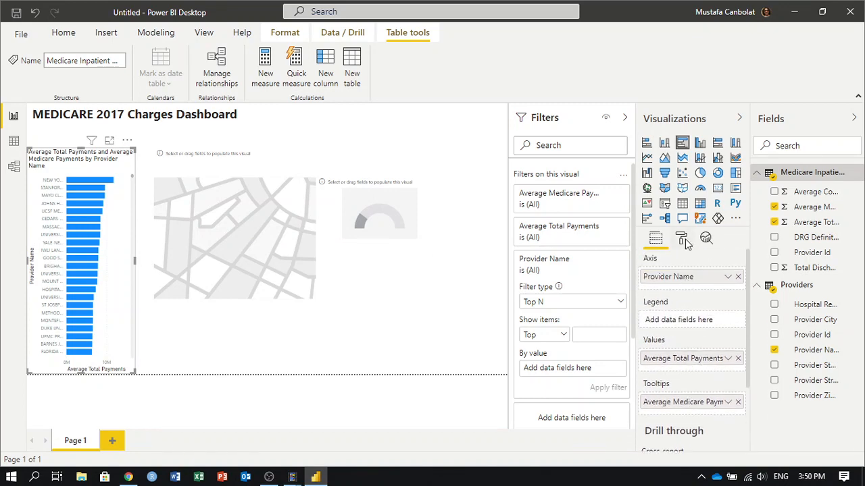
Color the bar chart's bars by a color scale based on the sum of Average Total Payments, from lowest to highest value.
left_click(682, 238)
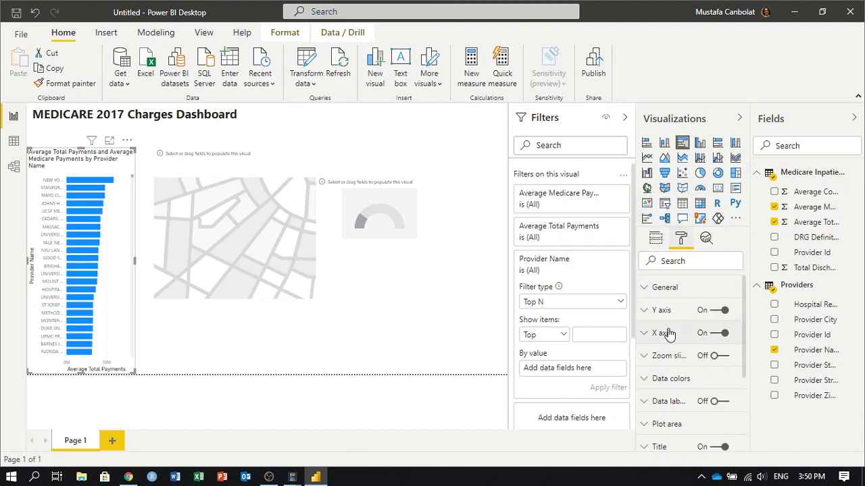
scroll(682, 328, "down", 2)
left_click(647, 323)
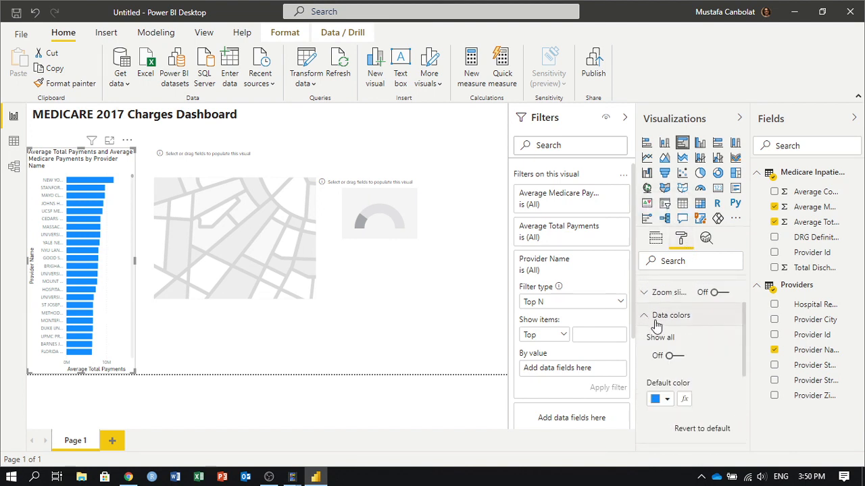
scroll(711, 344, "down", 2)
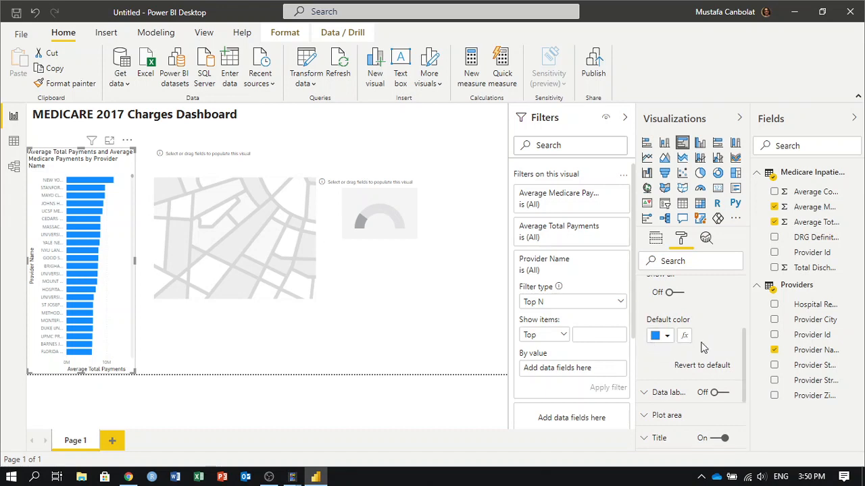
scroll(705, 350, "down", 2)
scroll(702, 351, "up", 6)
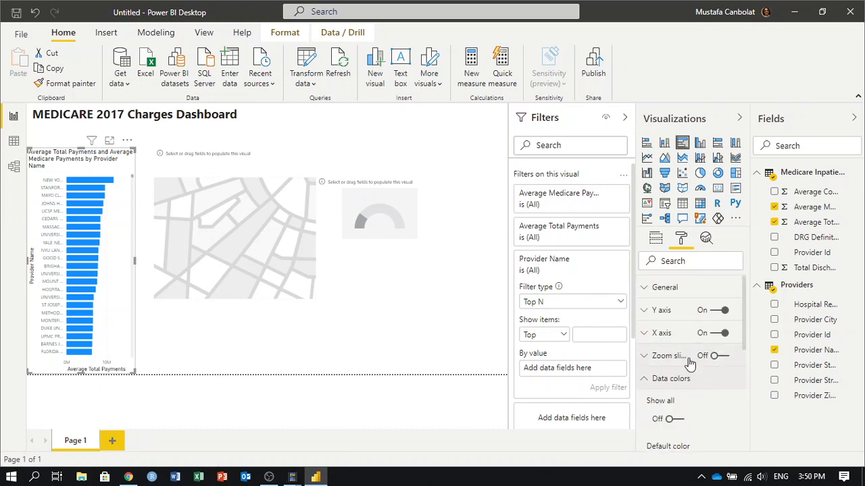
left_click(643, 287)
scroll(720, 340, "down", 8)
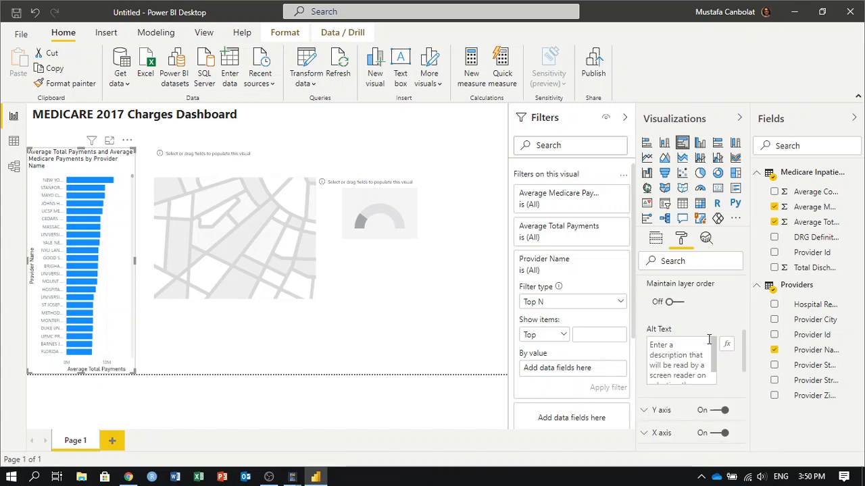
scroll(708, 342, "up", 2)
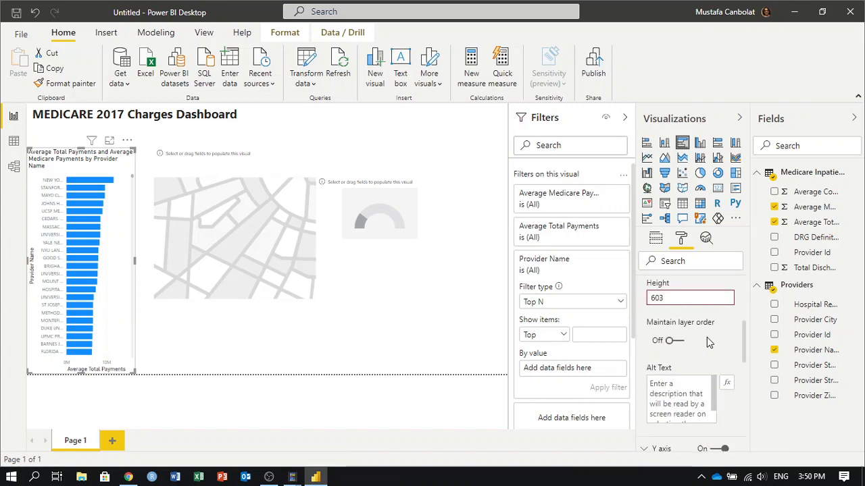
scroll(707, 341, "down", 5)
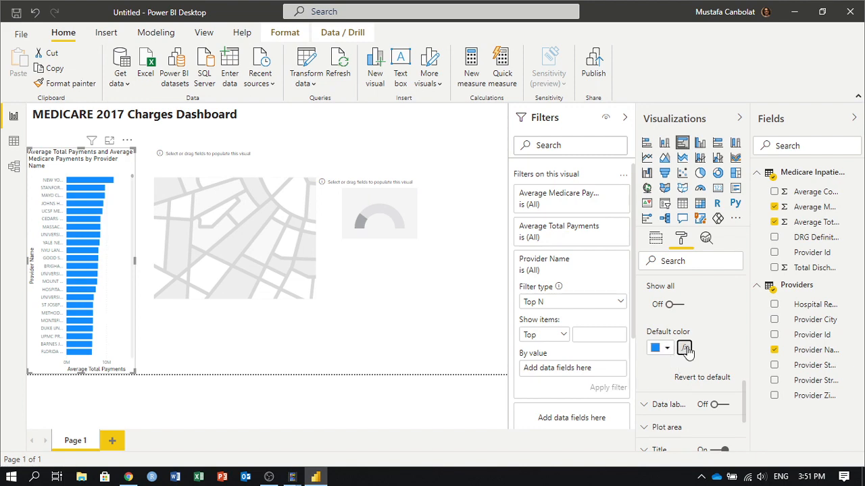
left_click(685, 348)
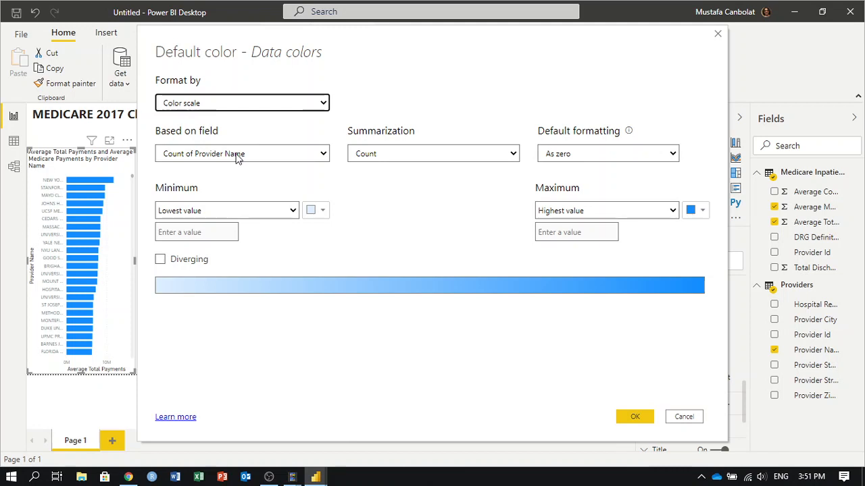
left_click(292, 159)
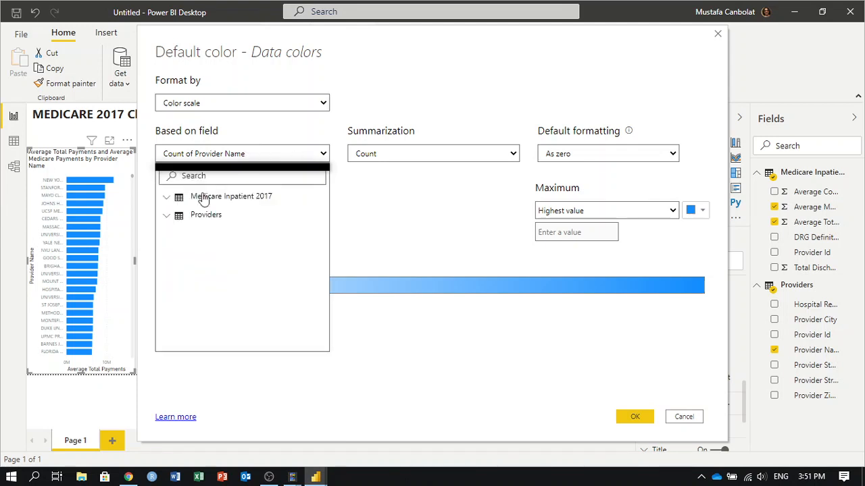
left_click(166, 196)
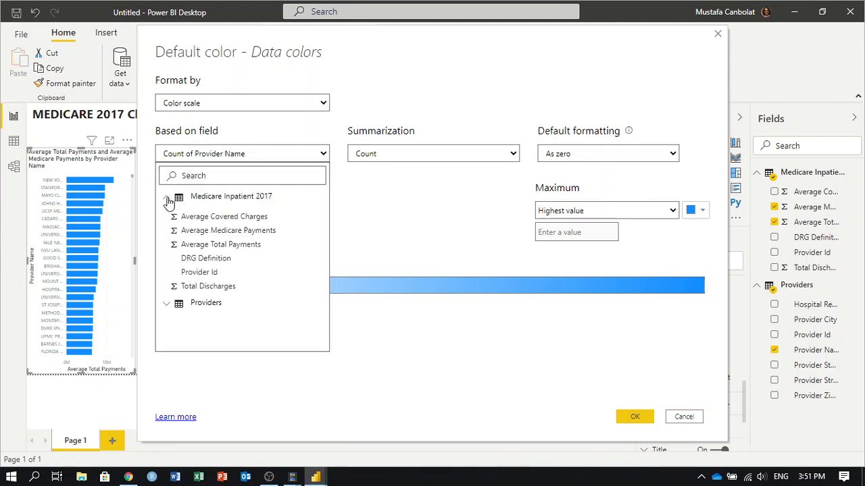
left_click(246, 246)
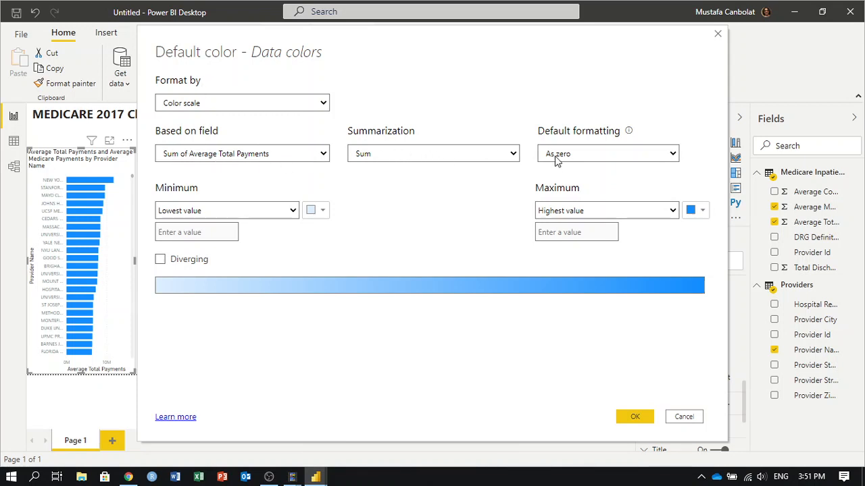
left_click(635, 417)
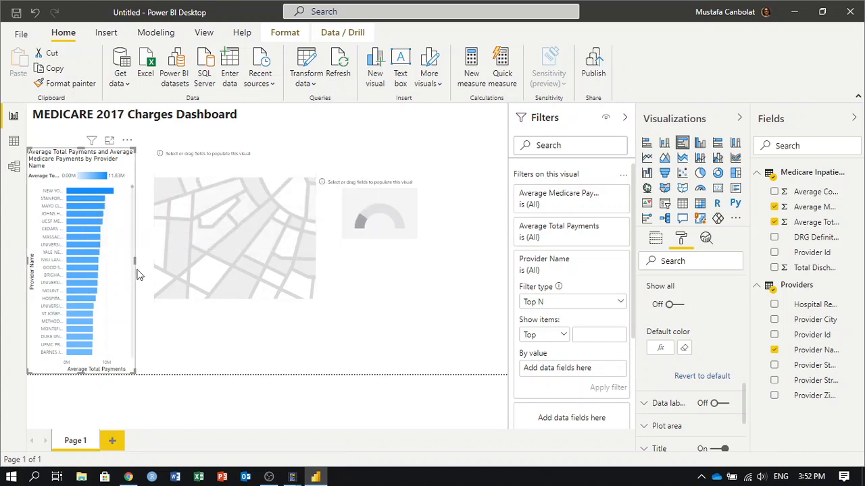
Populate the shape map with Average Total Payments as color saturation and Provider State as location, and widen it to the bar chart's edge.
left_click(207, 247)
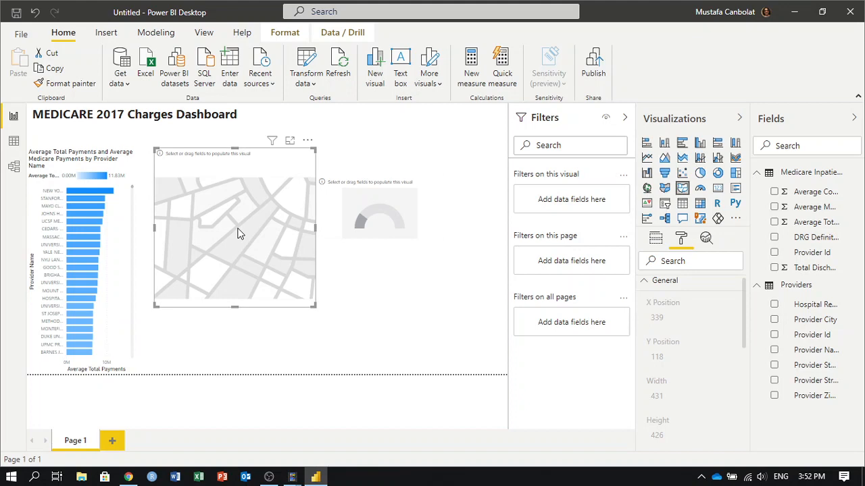
left_click(656, 238)
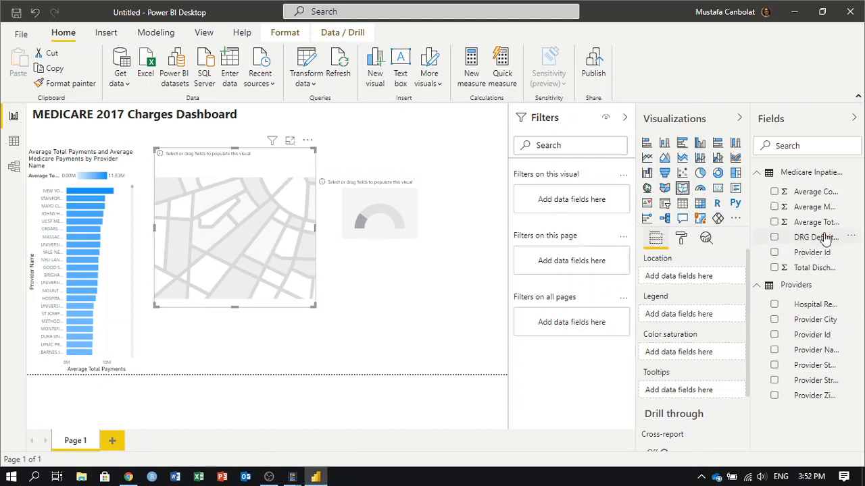
left_click_drag(814, 222, 700, 357)
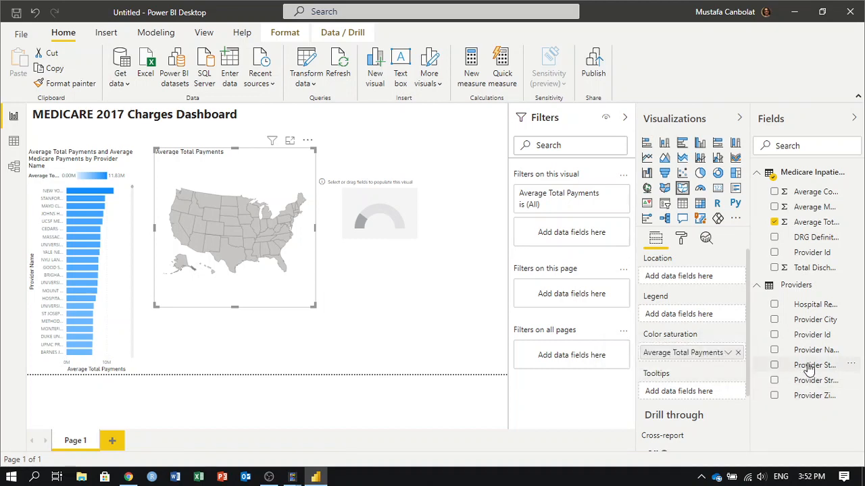
left_click_drag(783, 348, 708, 277)
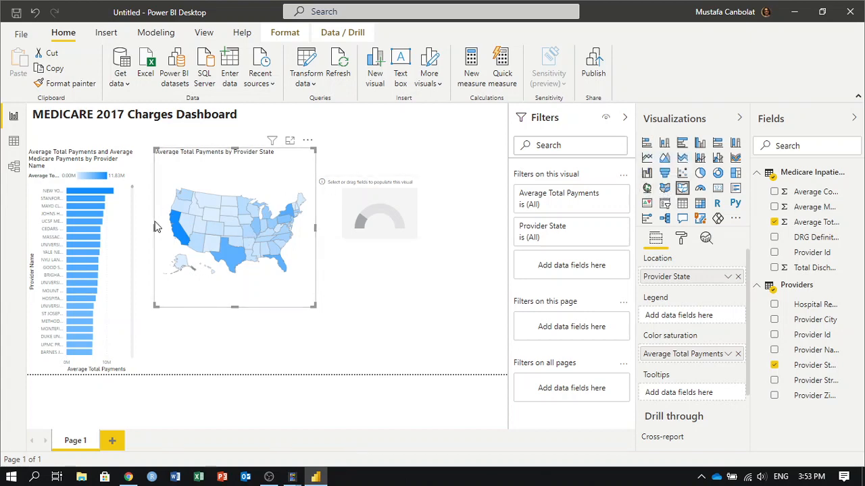
mouse_move(148, 229)
left_mouse_down()
mouse_move(130, 228)
mouse_move(140, 230)
left_mouse_up()
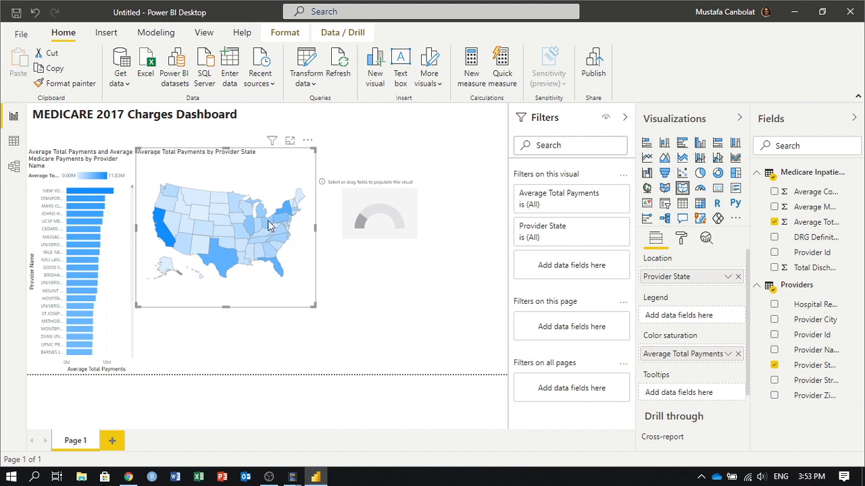
Move the gauge directly below the shape map and widen it to match the map's width.
left_click(371, 199)
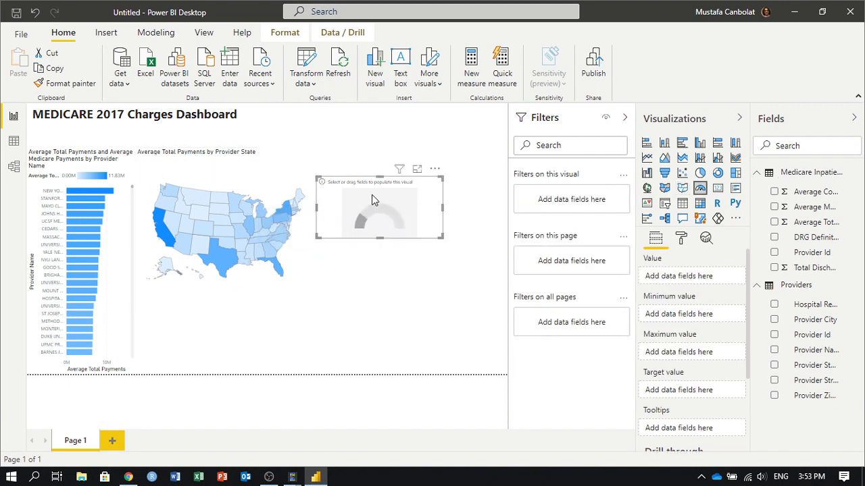
left_click_drag(371, 198, 199, 331)
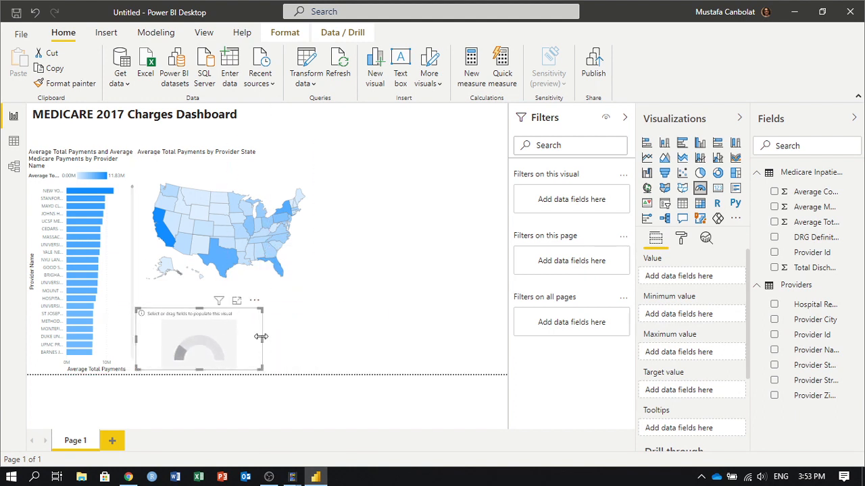
left_click_drag(262, 336, 314, 338)
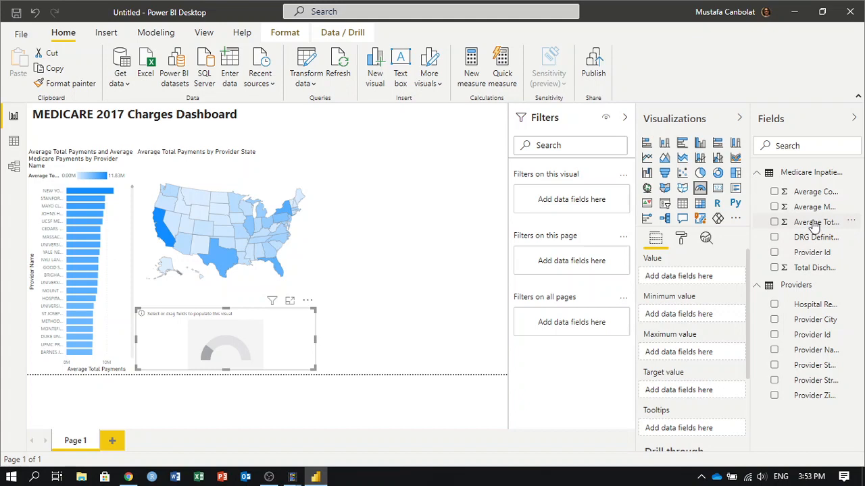
Populate the gauge with Average Total Payments as its value and Average Medicare Payments as its target value.
left_click_drag(814, 226, 669, 279)
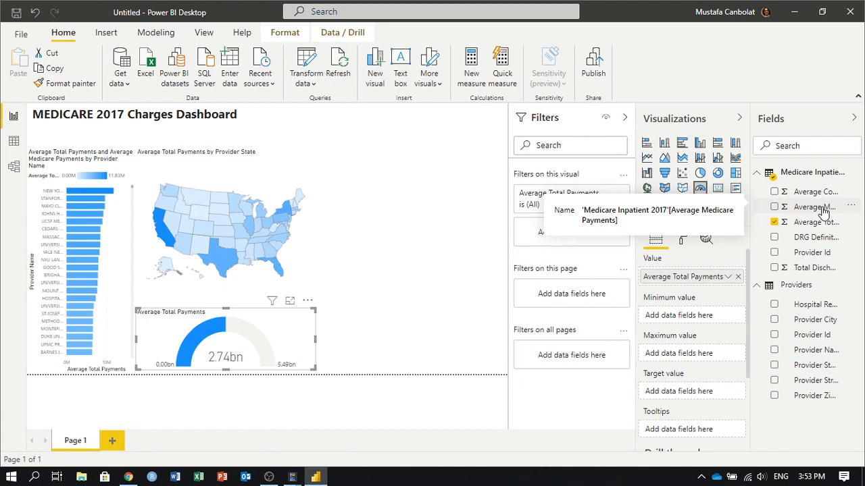
left_click_drag(823, 212, 710, 396)
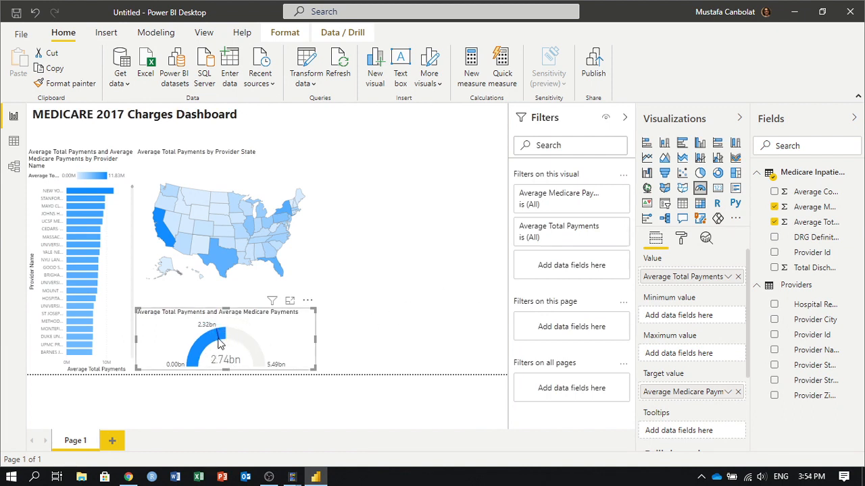
mouse_move(228, 339)
scroll(734, 353, "down", 2)
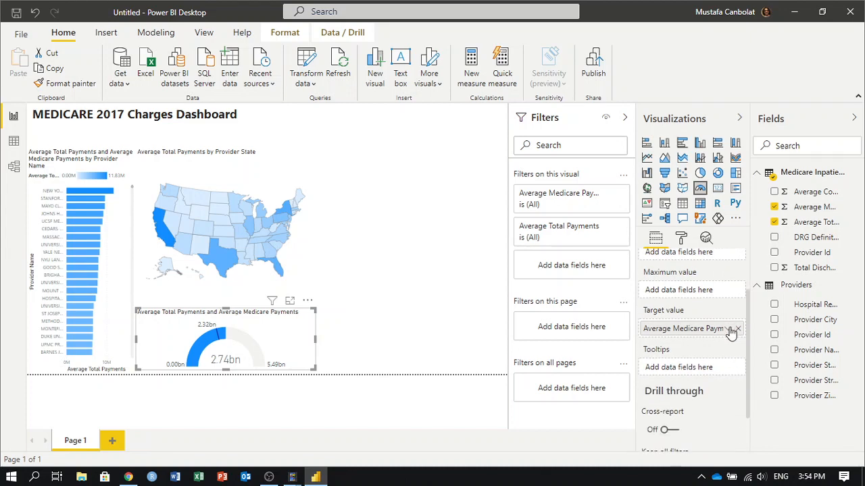
scroll(730, 325, "up", 2)
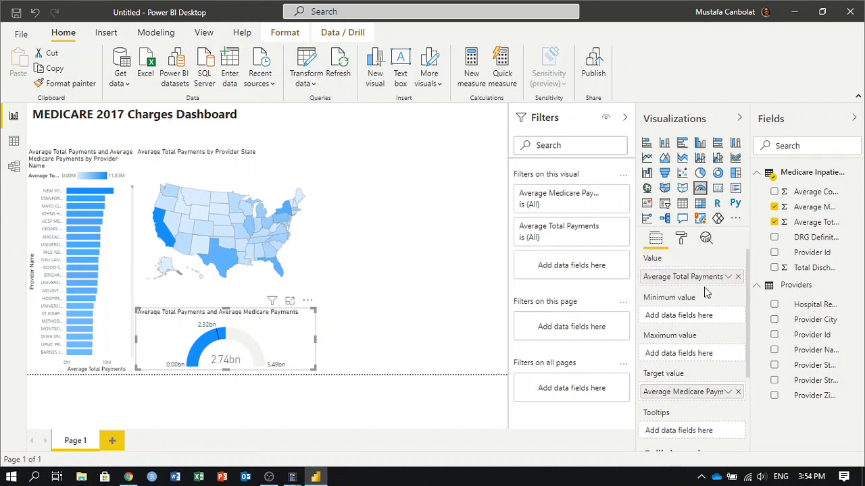
Change the aggregation of both the gauge's value and its target value to Average.
left_click(727, 277)
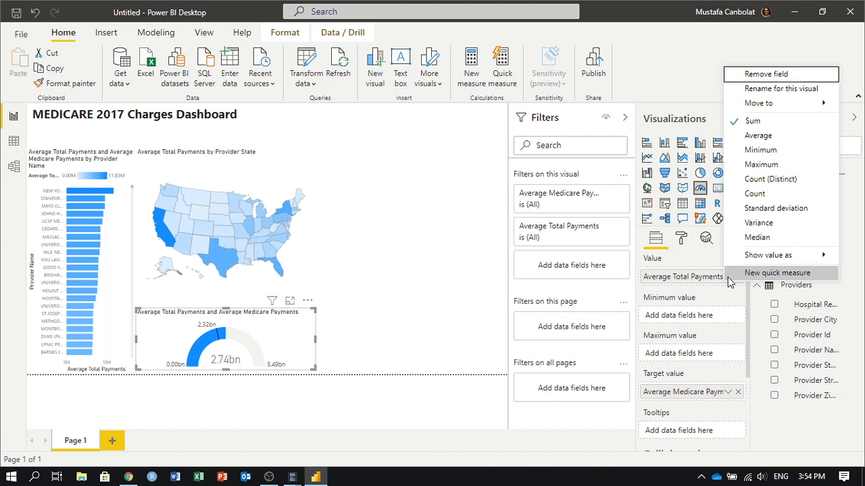
left_click(757, 136)
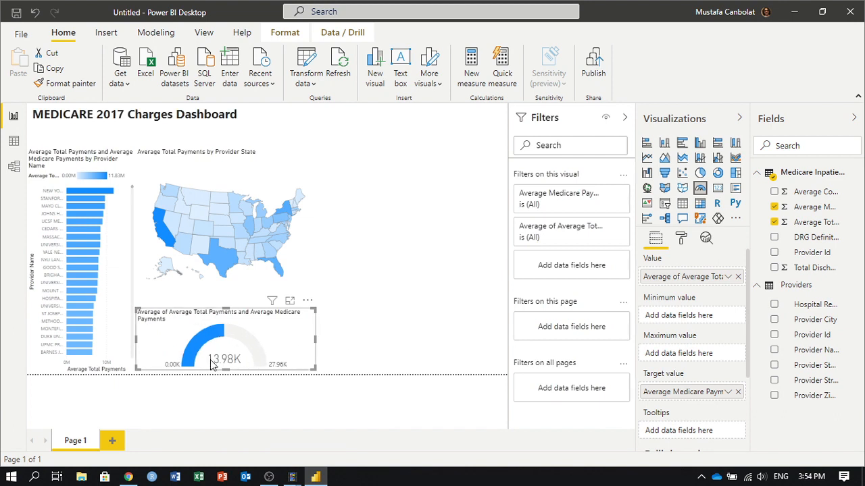
left_click(727, 393)
left_click(763, 251)
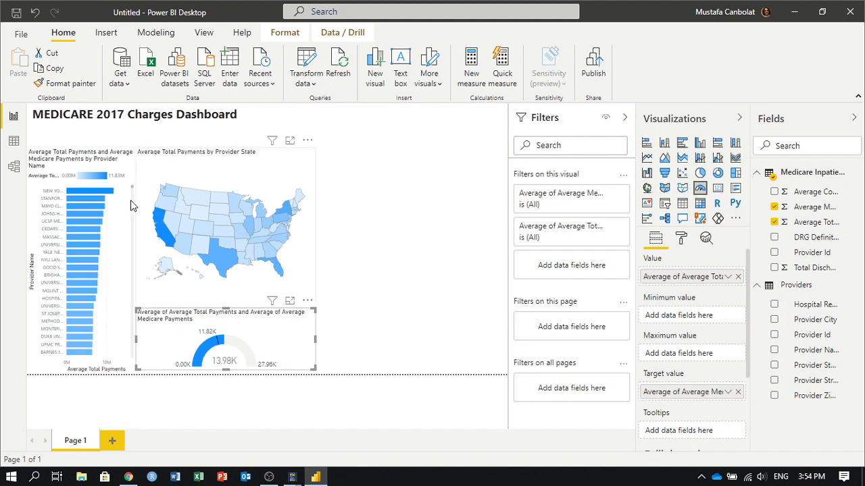
mouse_move(102, 194)
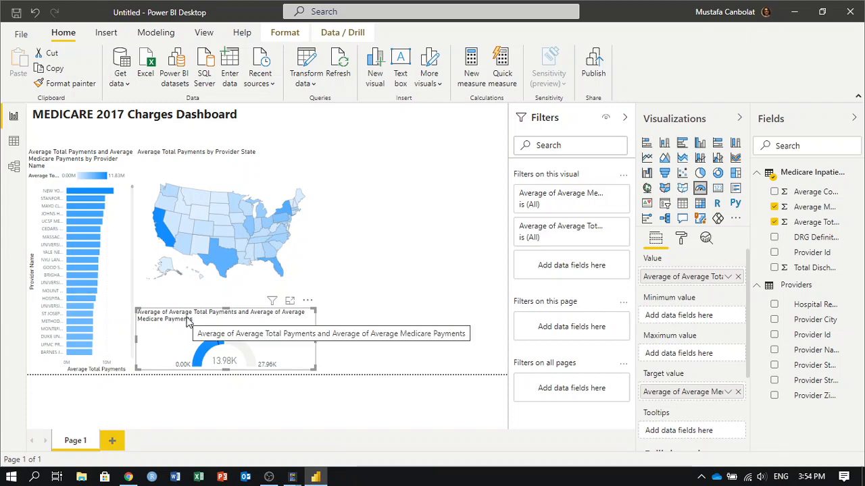
Set the gauge's title to "Average Payment vs. Medicare" and narrow the gauge to about two thirds of the map's width.
left_click(682, 238)
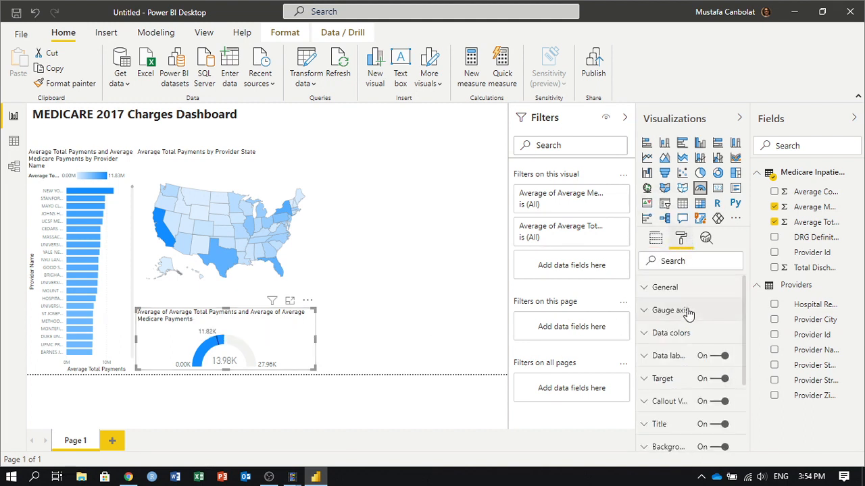
scroll(700, 332, "down", 1)
scroll(696, 337, "up", 1)
left_click(650, 289)
scroll(689, 318, "down", 2)
scroll(689, 319, "down", 3)
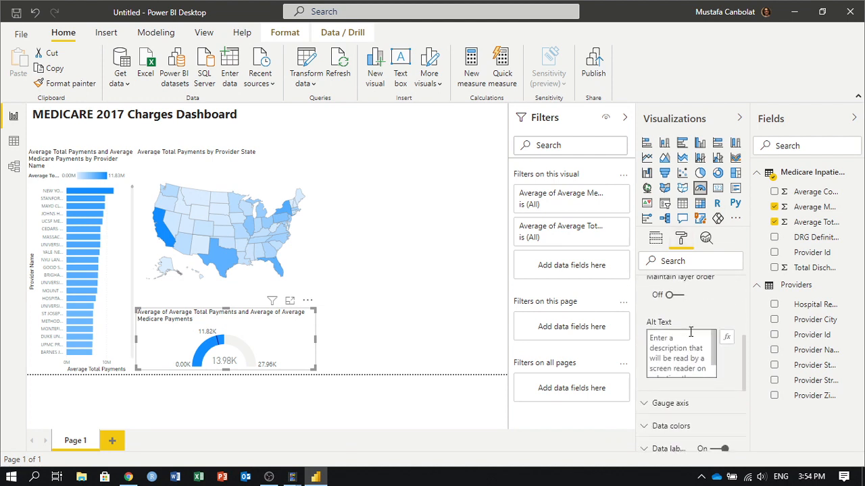
left_click(684, 352)
scroll(723, 347, "down", 6)
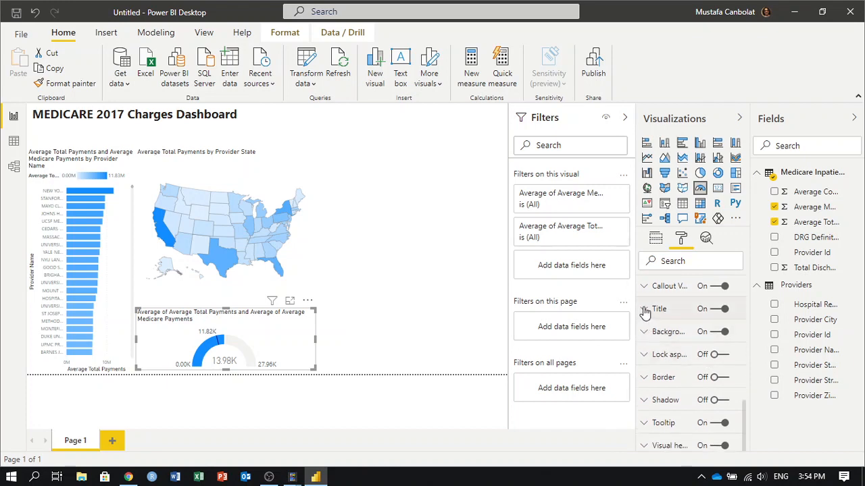
left_click(643, 309)
left_click_drag(654, 345, 851, 348)
key("BackSpace")
type("Average Pay")
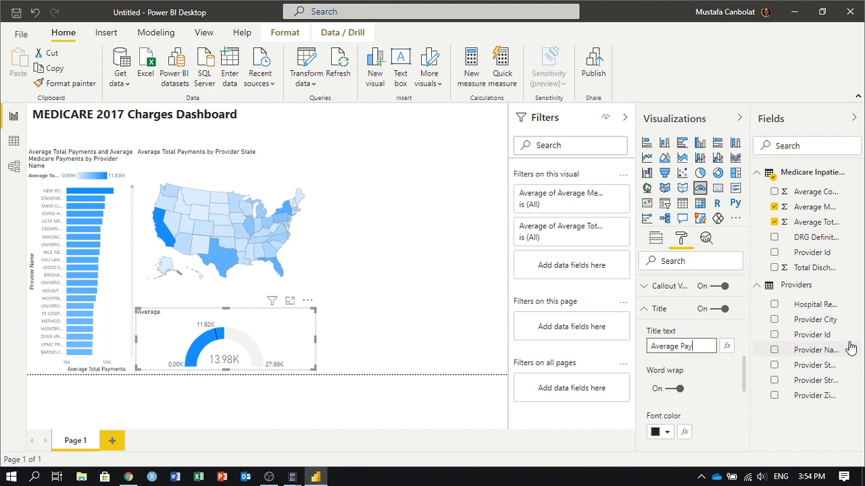
type("ment vs. Medicare")
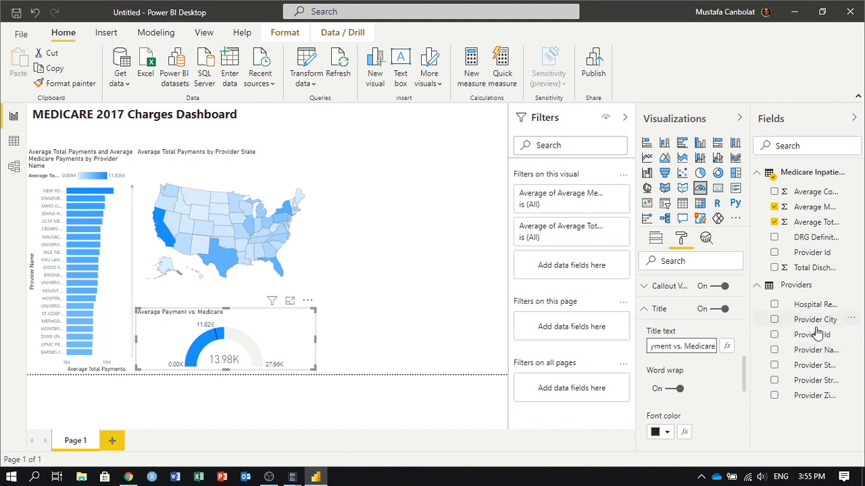
left_click(754, 324)
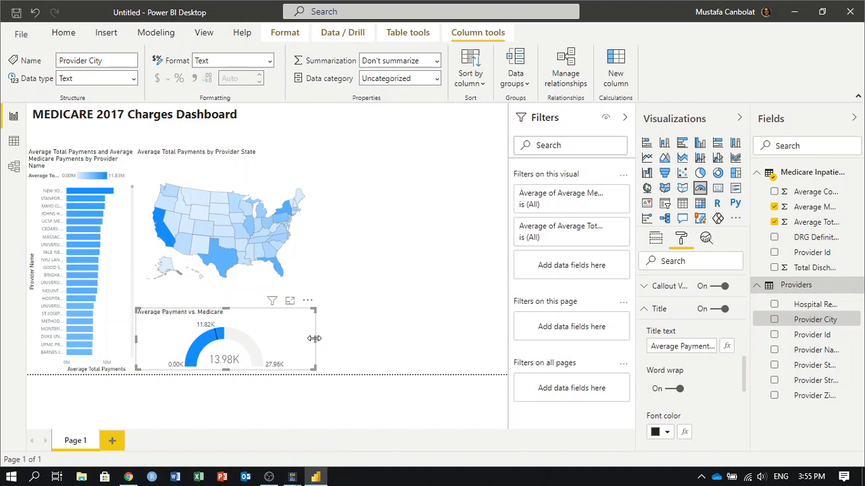
left_click_drag(315, 340, 251, 343)
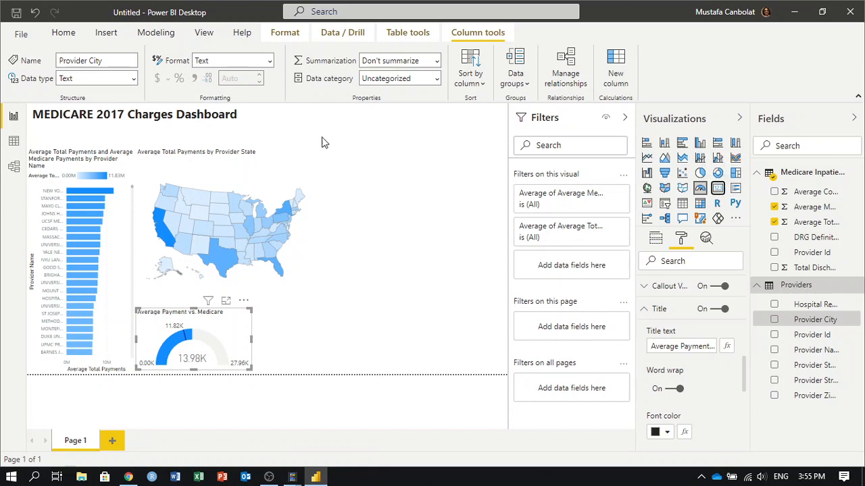
Add an empty card visual, separate from the gauge, and place it to the right of the dashboard title.
left_click(718, 190)
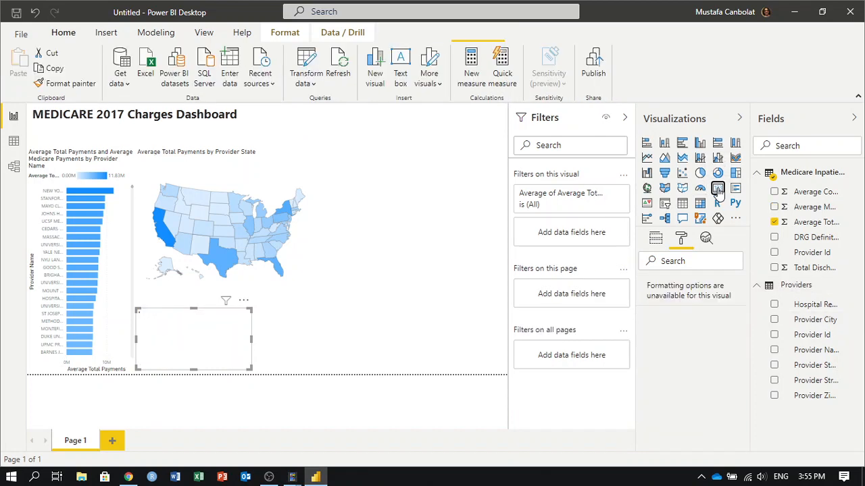
left_click(36, 14)
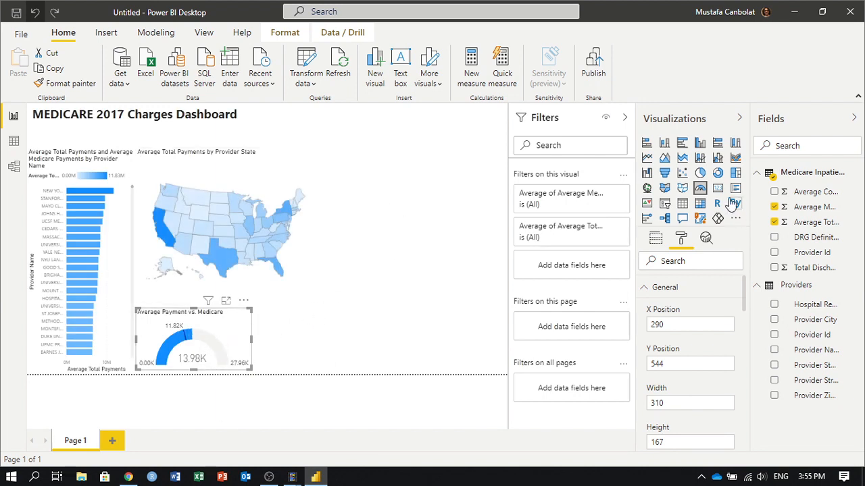
left_click(399, 222)
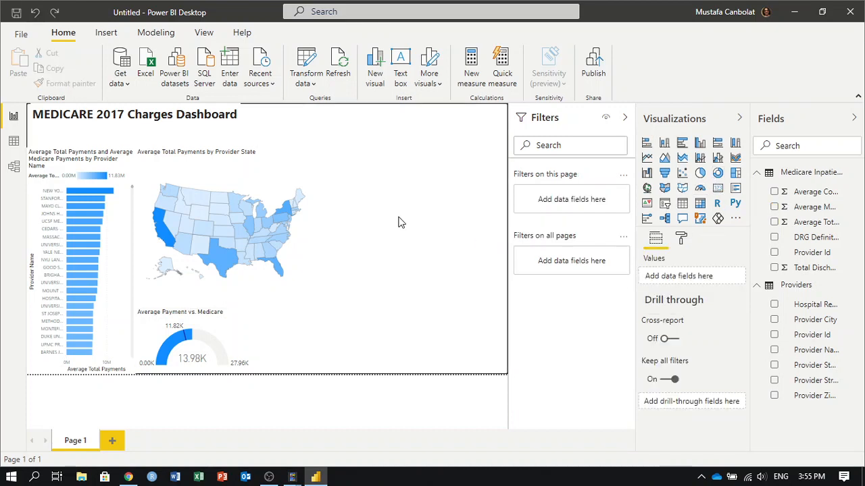
left_click(718, 189)
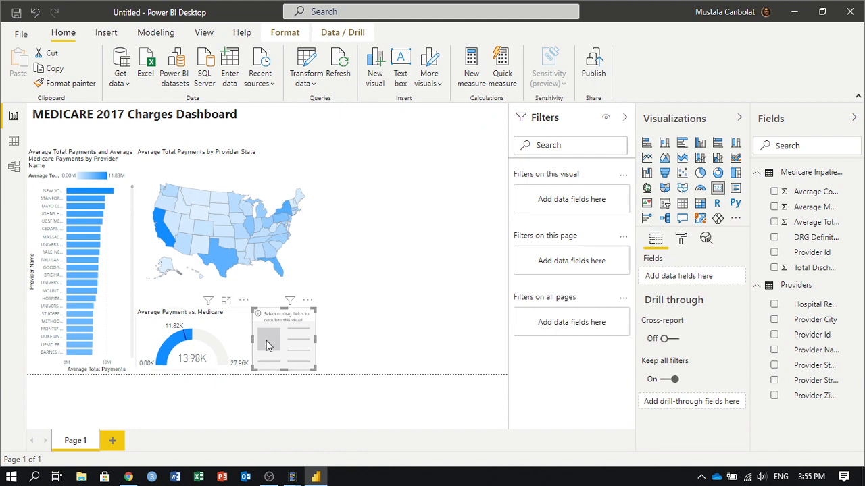
left_click_drag(268, 341, 282, 127)
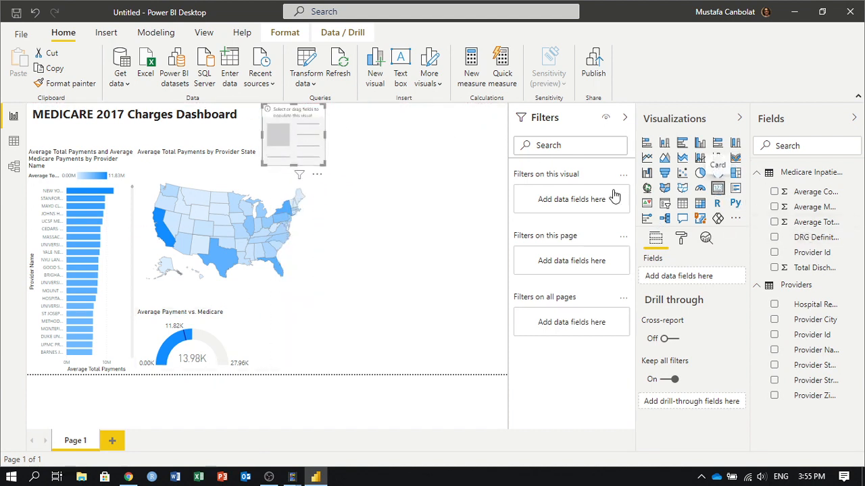
Add two more empty card visuals and line them up side by side with the first card.
left_click(474, 194)
left_click(719, 190)
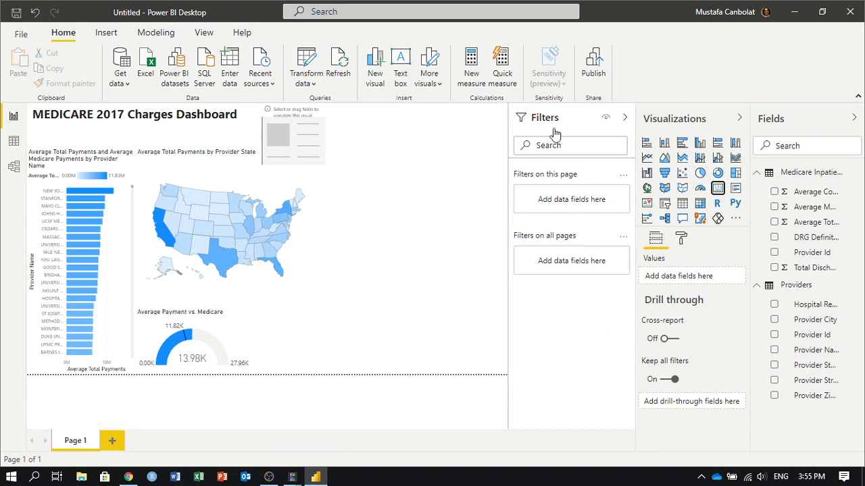
left_click(717, 190)
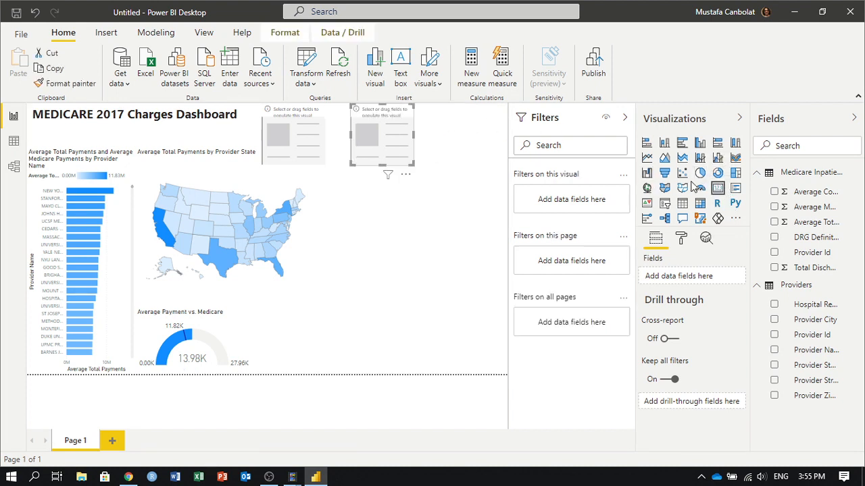
left_click(456, 187)
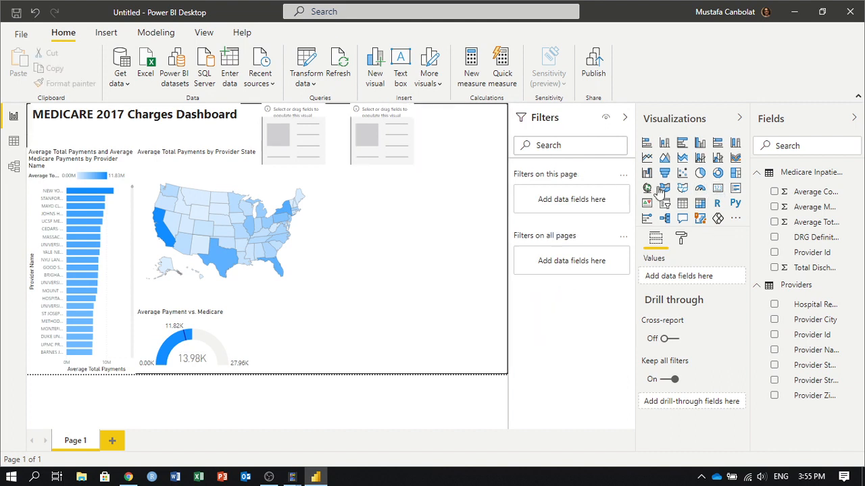
left_click(717, 188)
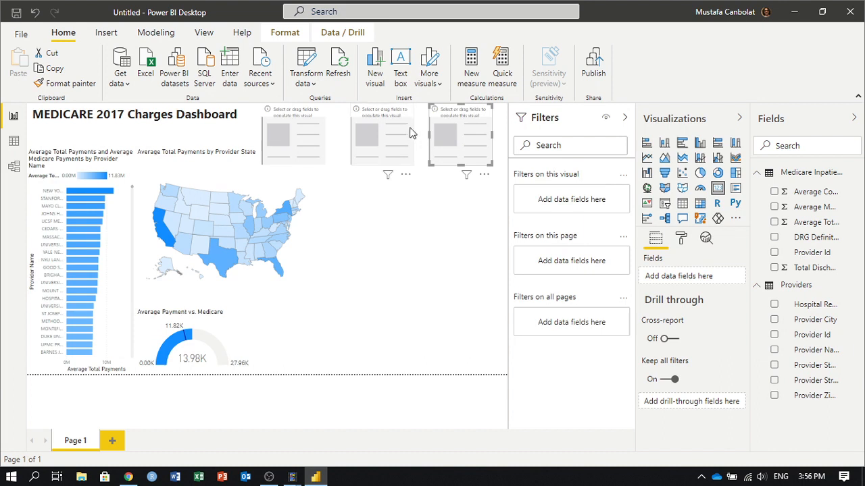
left_click_drag(374, 131, 350, 130)
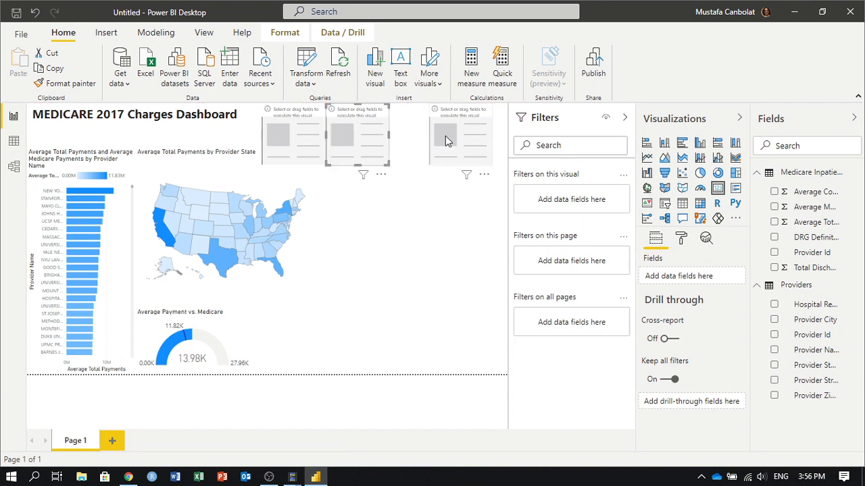
left_click_drag(445, 135, 406, 136)
Show Average Covered Charges in the first card, widen it, and shift the other two cards over to make room.
left_click(288, 132)
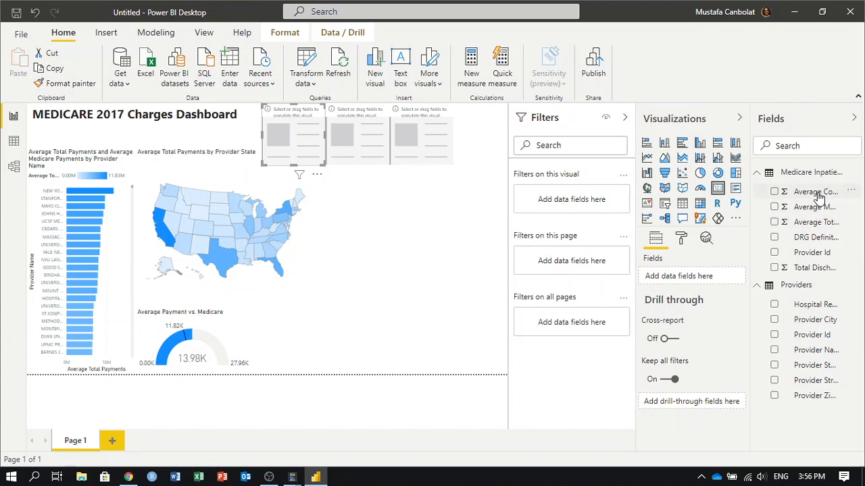
left_click_drag(818, 195, 298, 138)
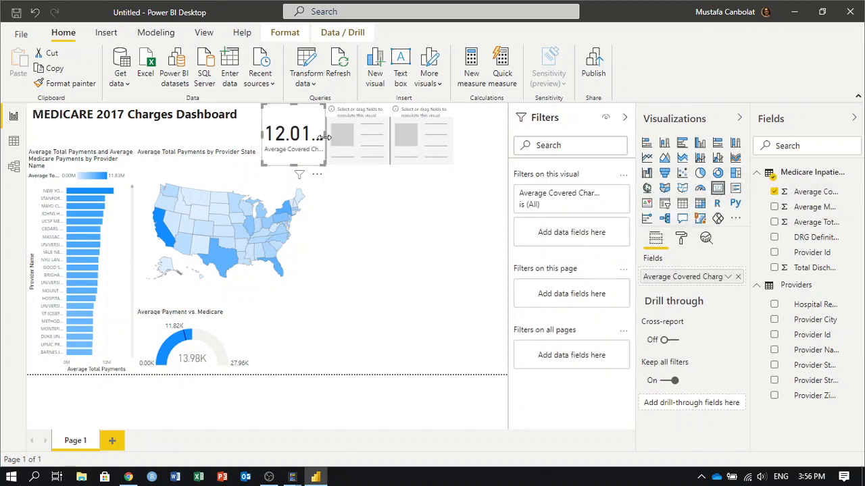
left_click_drag(324, 134, 449, 138)
left_click(382, 137)
left_click_drag(365, 137, 395, 137)
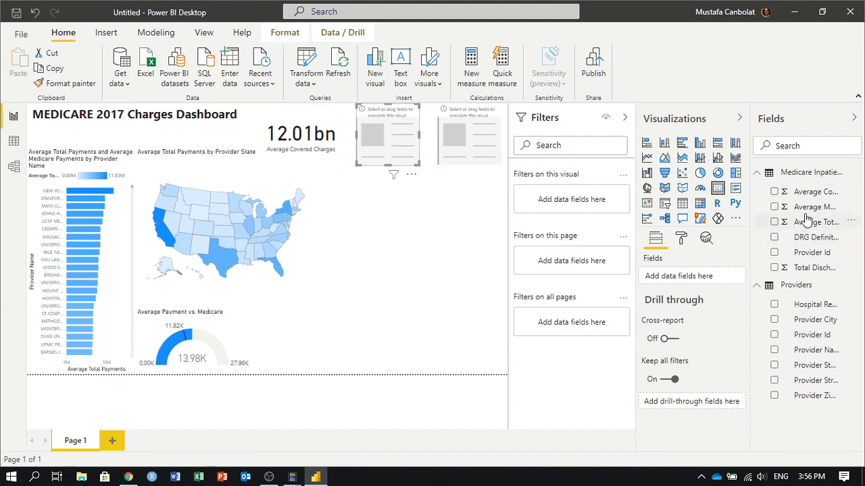
Show Average Medicare Payments in the slightly widened second card and Average Total Payments in the third card.
left_click_drag(809, 211, 398, 142)
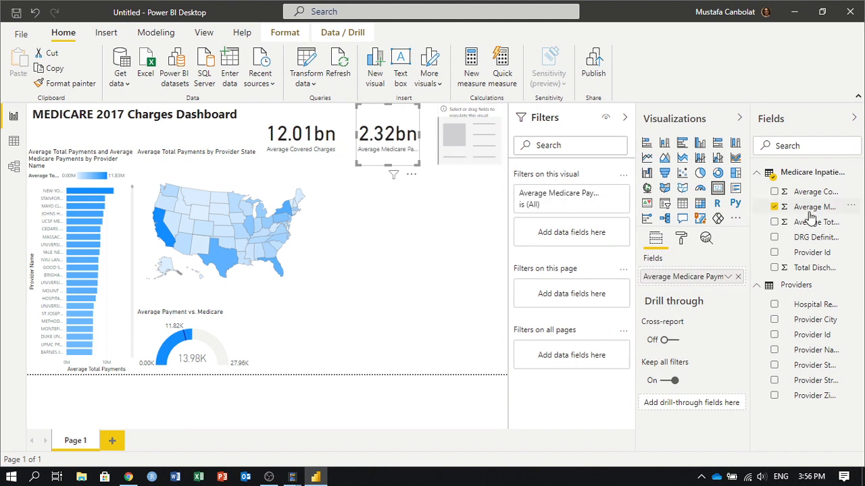
left_click_drag(815, 222, 433, 134)
left_click(417, 132)
left_click(466, 139)
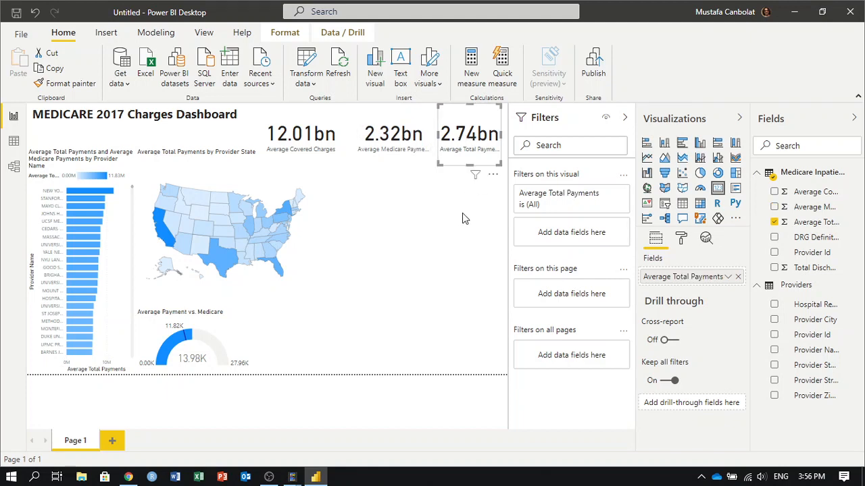
Add a Provider State slicer that fills the empty page area beneath the cards, beside the map and gauge.
left_click(491, 218)
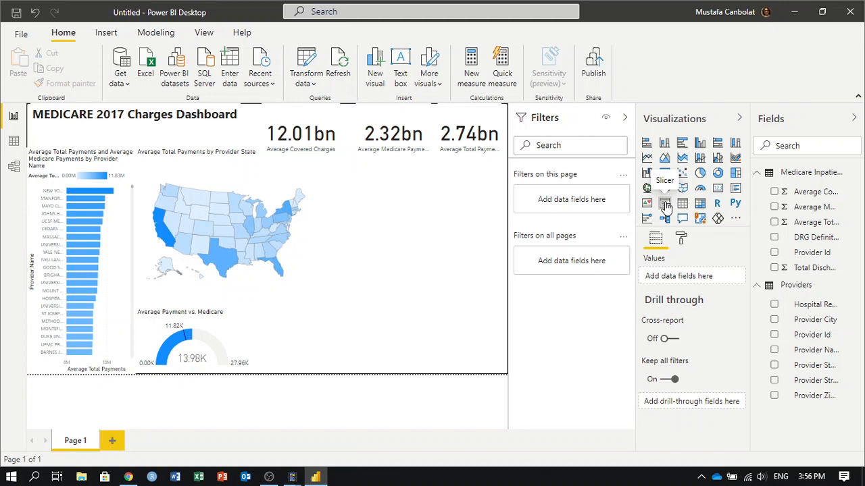
left_click(665, 206)
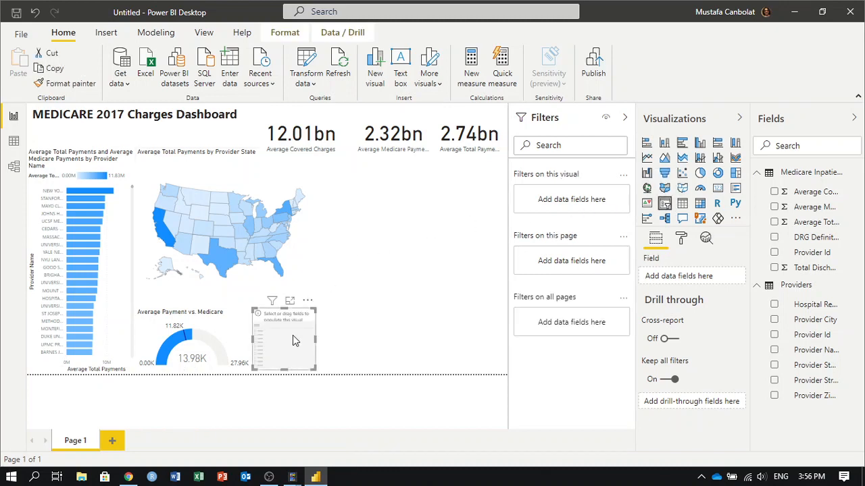
left_click_drag(293, 341, 363, 202)
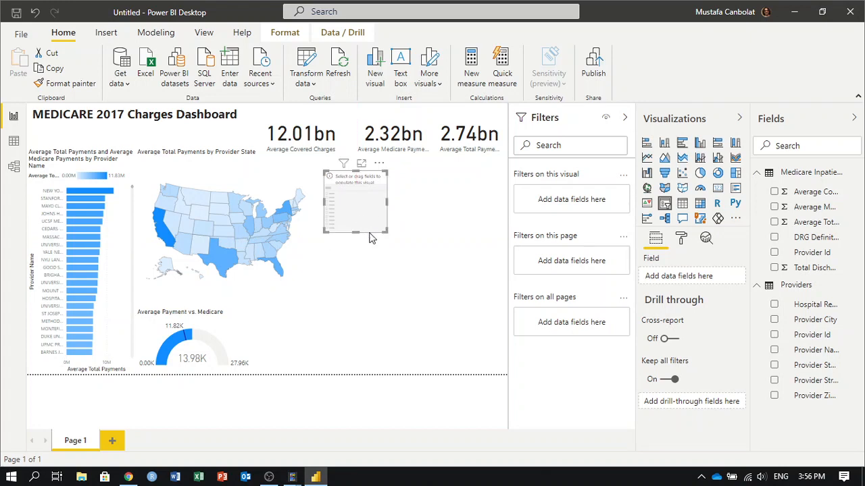
left_click_drag(383, 231, 501, 371)
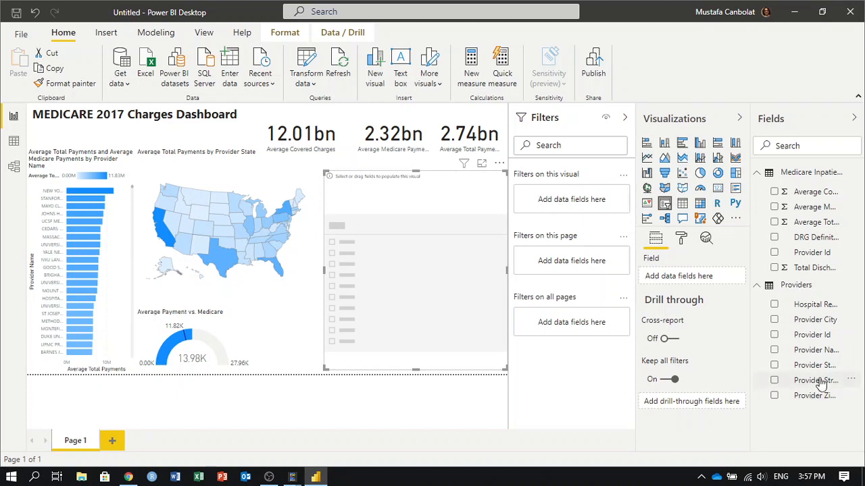
left_click_drag(422, 267, 493, 332)
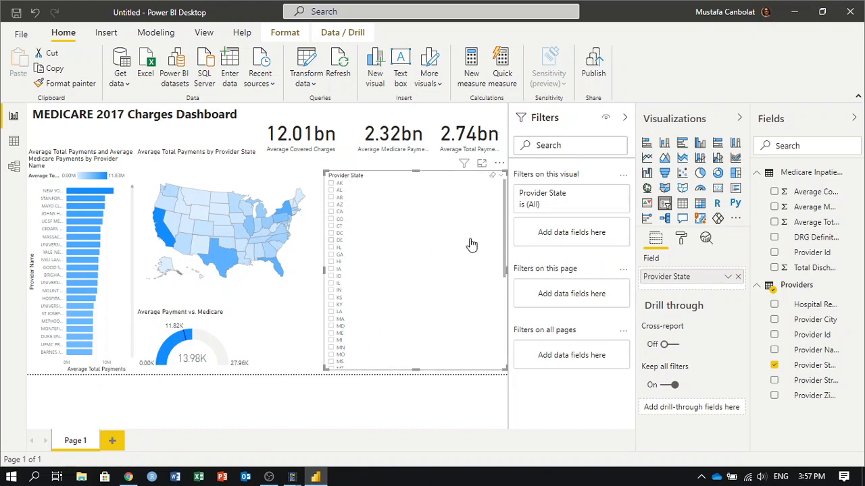
Change the Provider State slicer's orientation to Horizontal so the states appear as tiles.
left_click(680, 239)
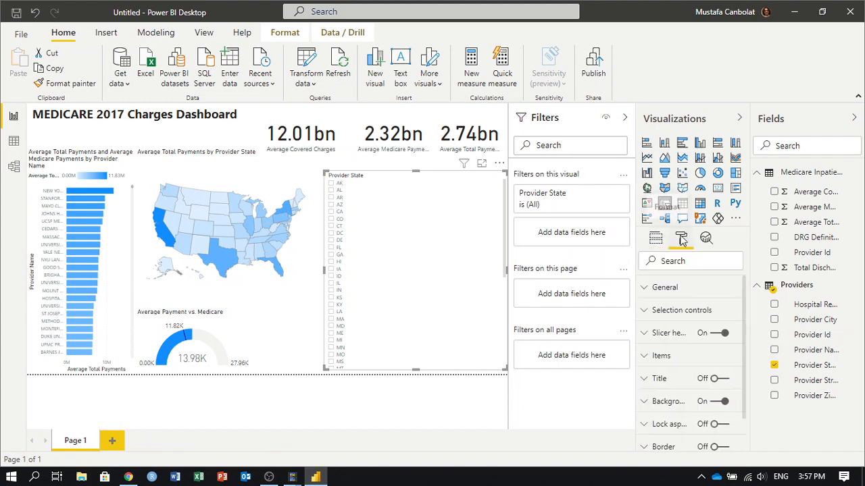
left_click(669, 295)
scroll(700, 327, "down", 2)
scroll(687, 314, "up", 1)
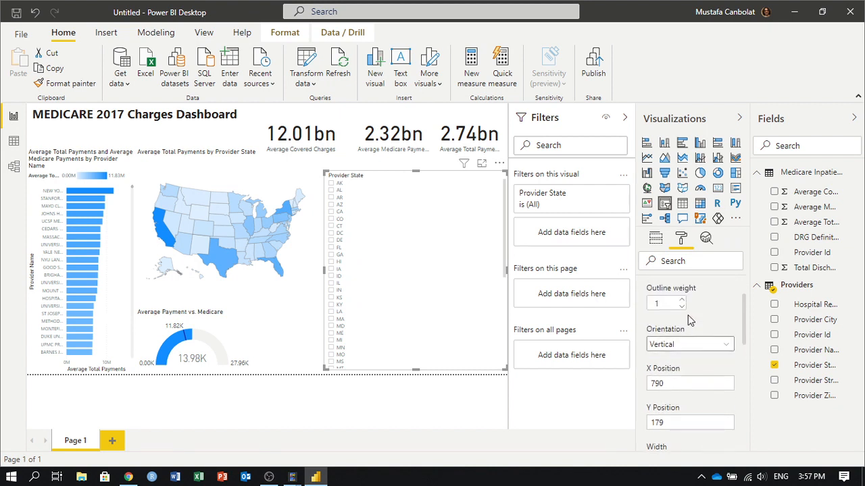
left_click(689, 345)
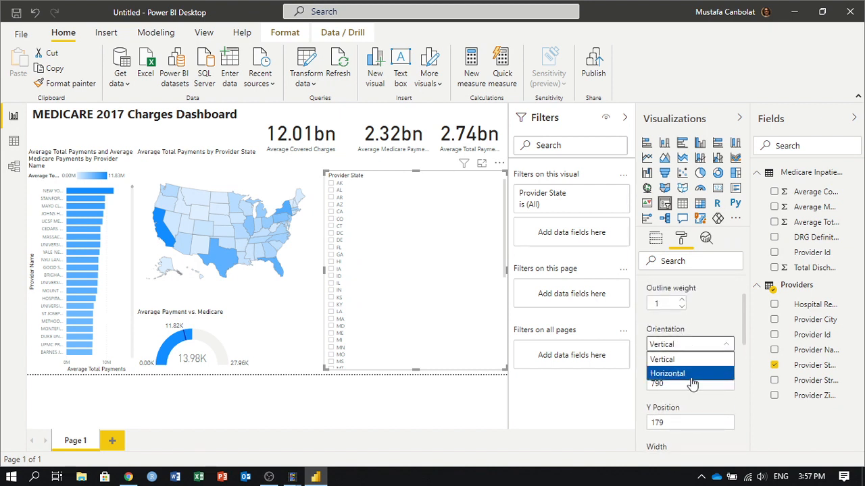
left_click(692, 375)
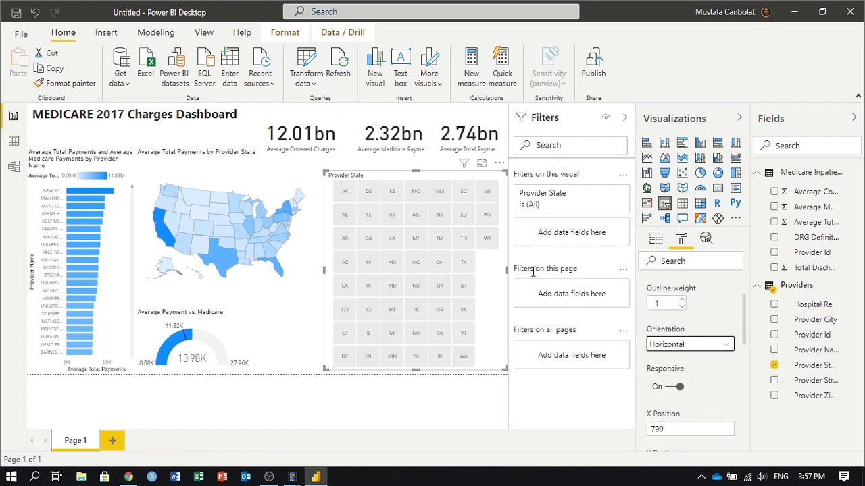
left_click(496, 273)
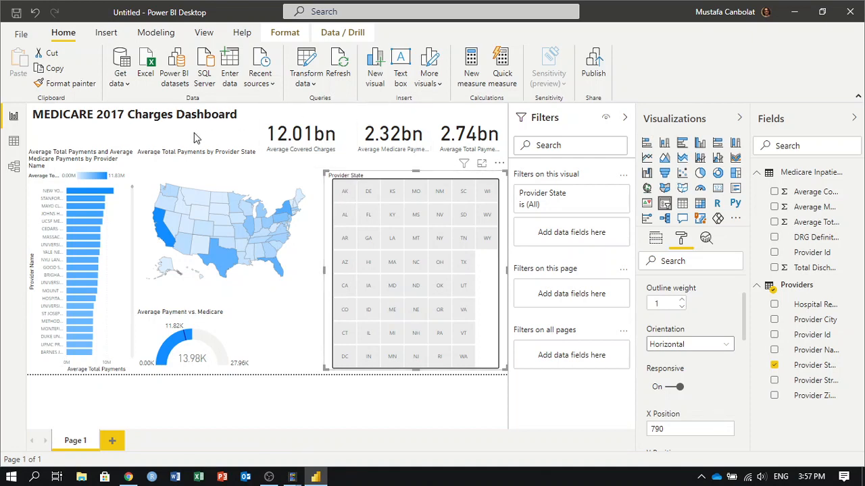
left_click(314, 268)
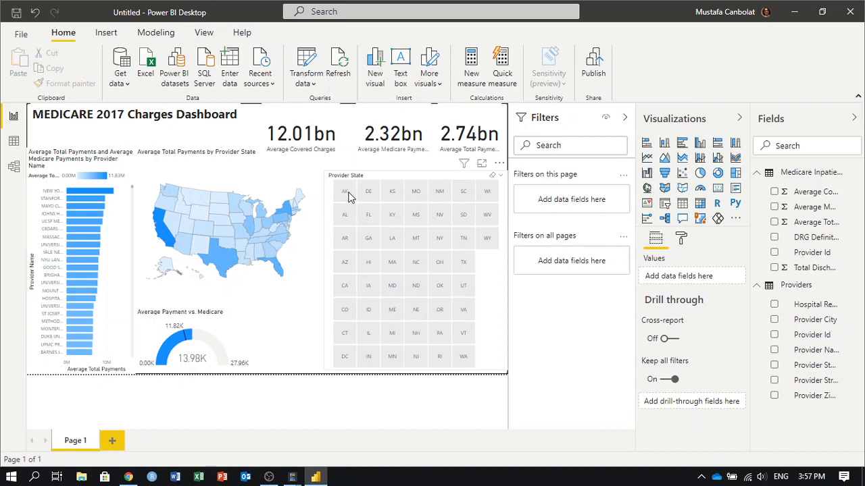
Check the dashboard's response by filtering the slicer to AK, KY, FL and NY in turn, and clear the selection.
left_click(346, 194)
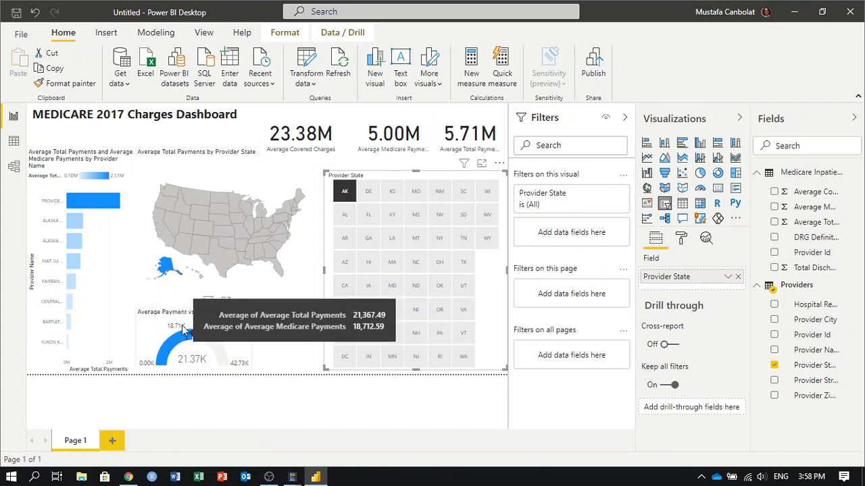
left_click(391, 216)
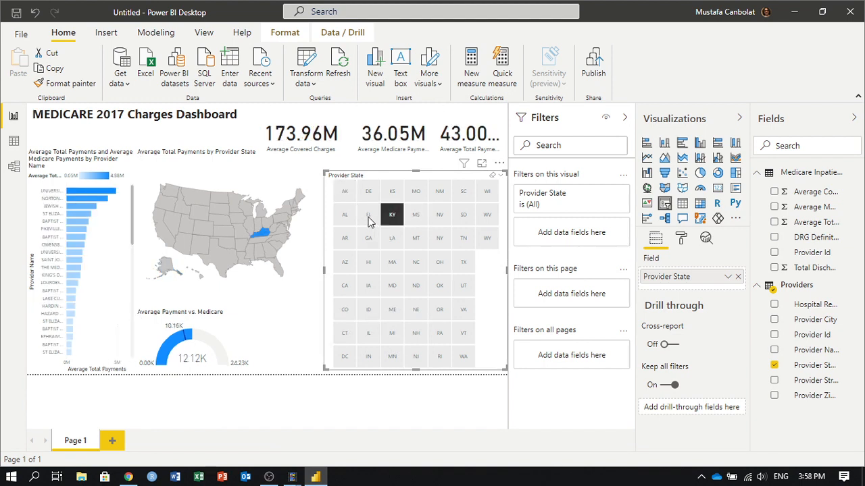
left_click(369, 220)
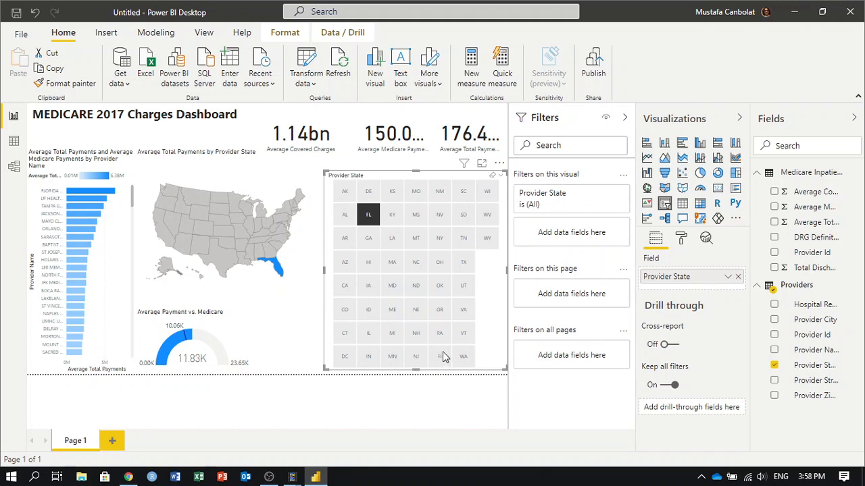
left_click(441, 242)
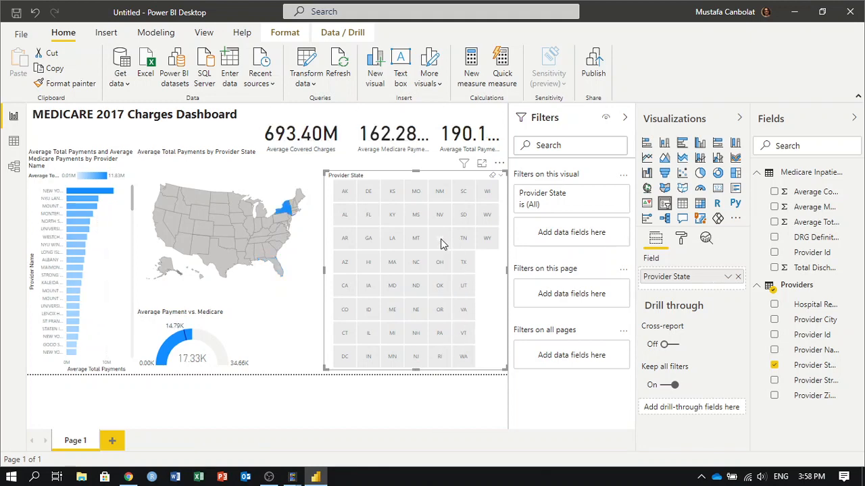
left_click(234, 202)
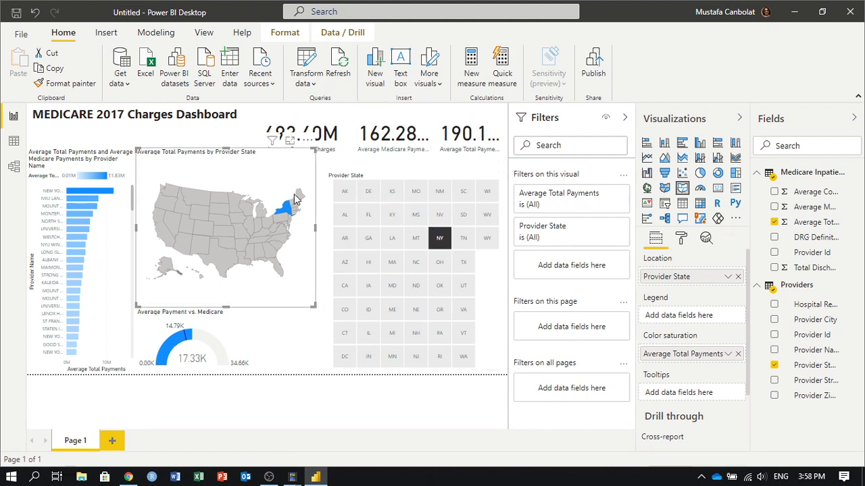
left_click(323, 217)
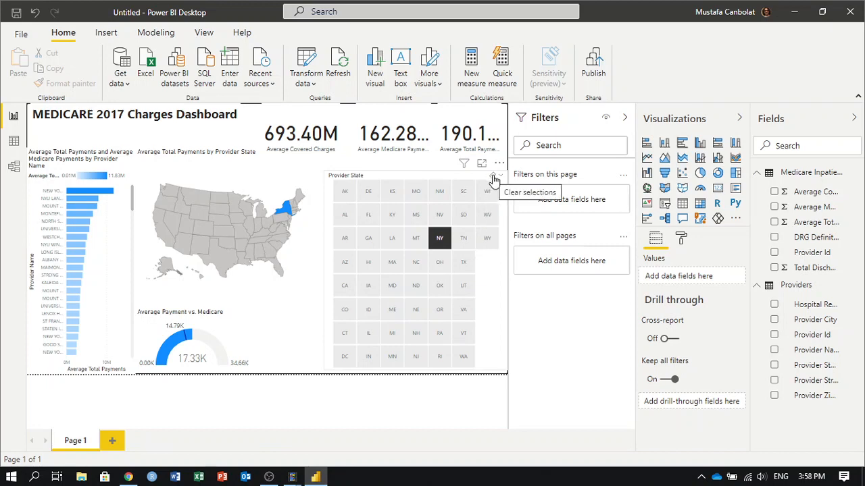
left_click(492, 176)
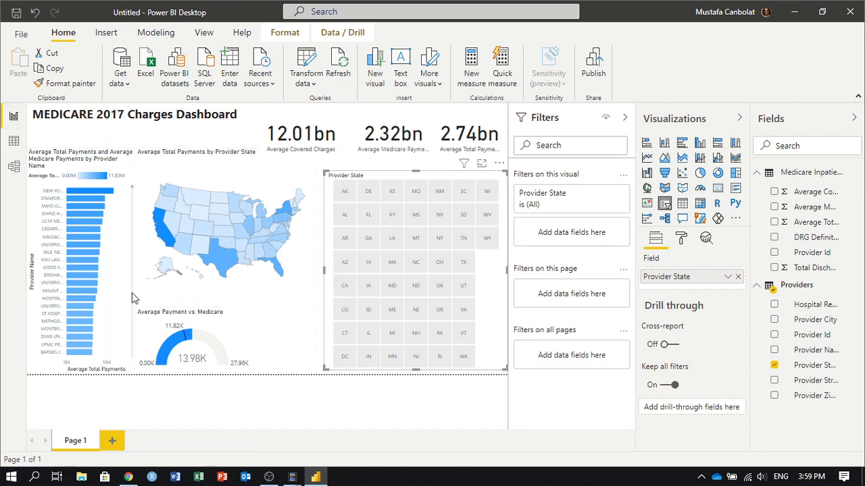
Review the options for publishing the report online and for exporting it as a template or PDF, and return to the dashboard.
left_click(19, 35)
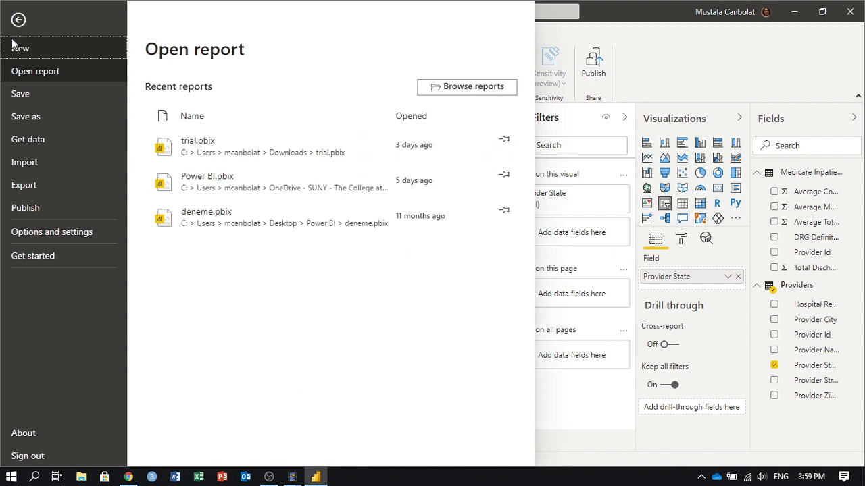
left_click(42, 211)
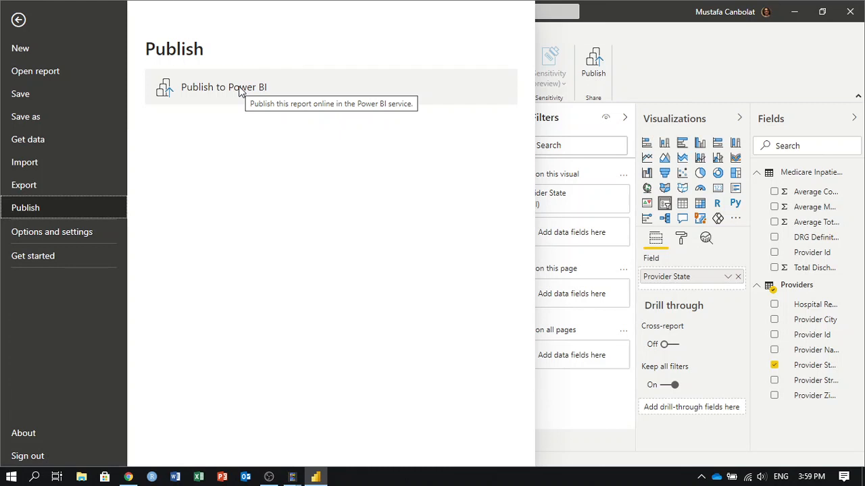
left_click(18, 21)
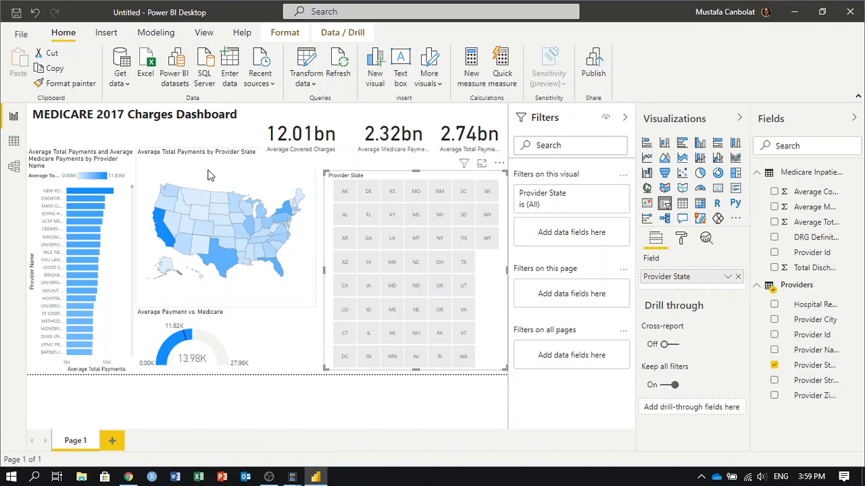
left_click(21, 36)
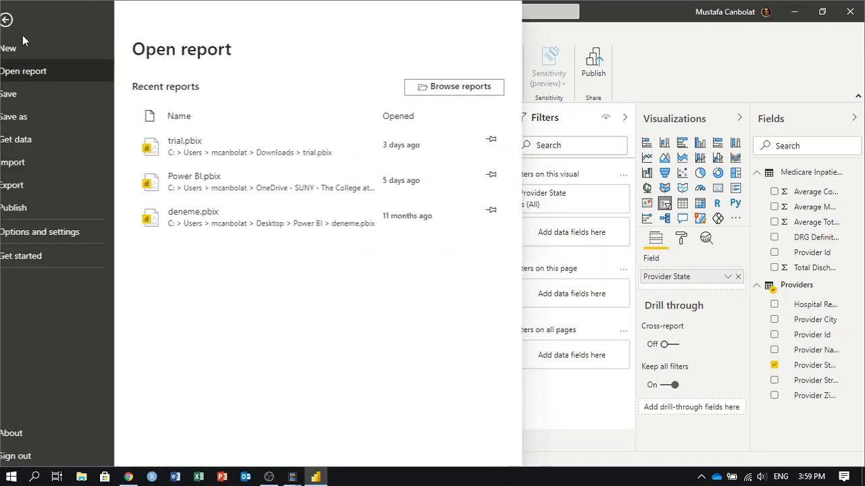
left_click(41, 183)
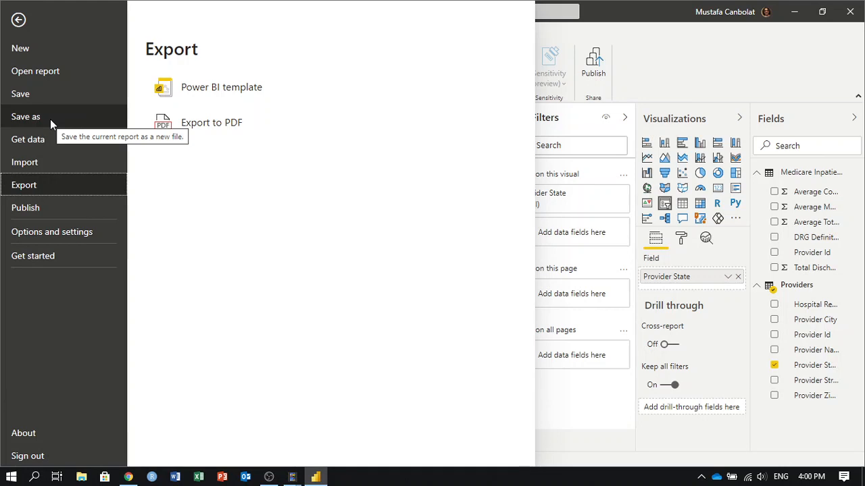
left_click(19, 21)
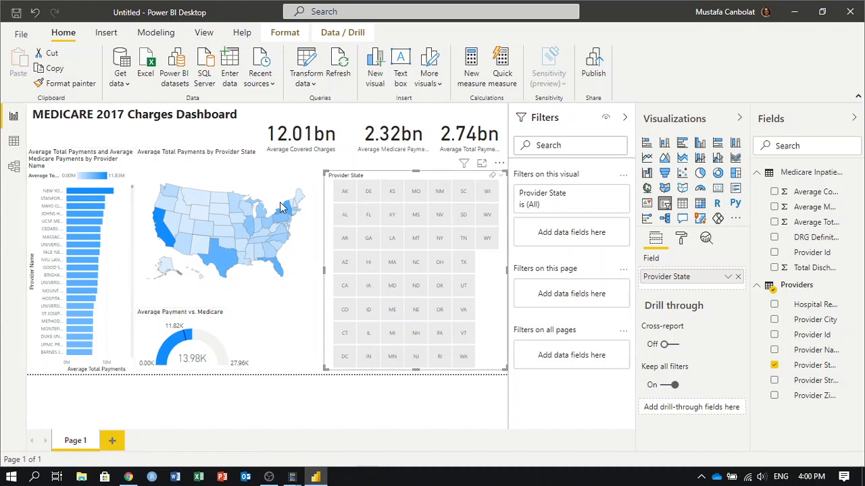
mouse_move(287, 249)
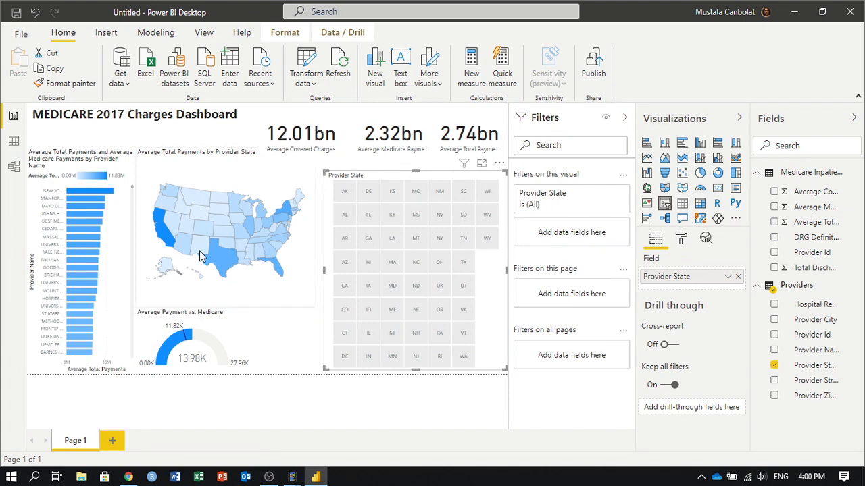
mouse_move(199, 251)
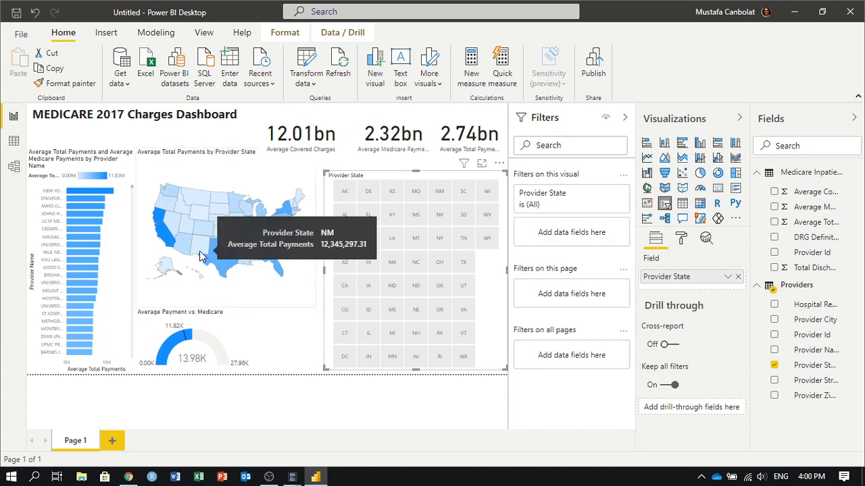